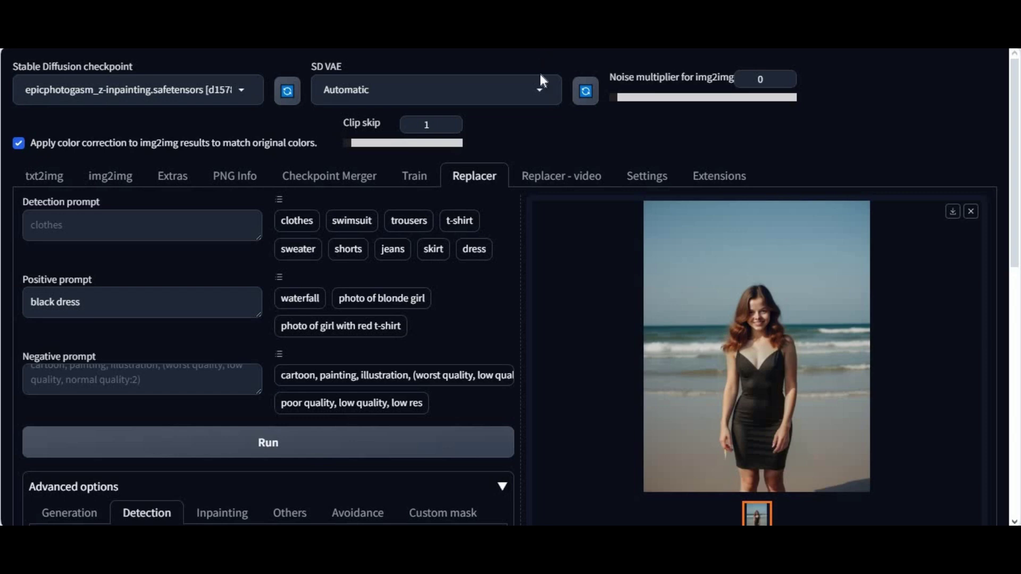
scroll(542, 83, "down", 1)
scroll(543, 87, "down", 2)
scroll(544, 88, "up", 1)
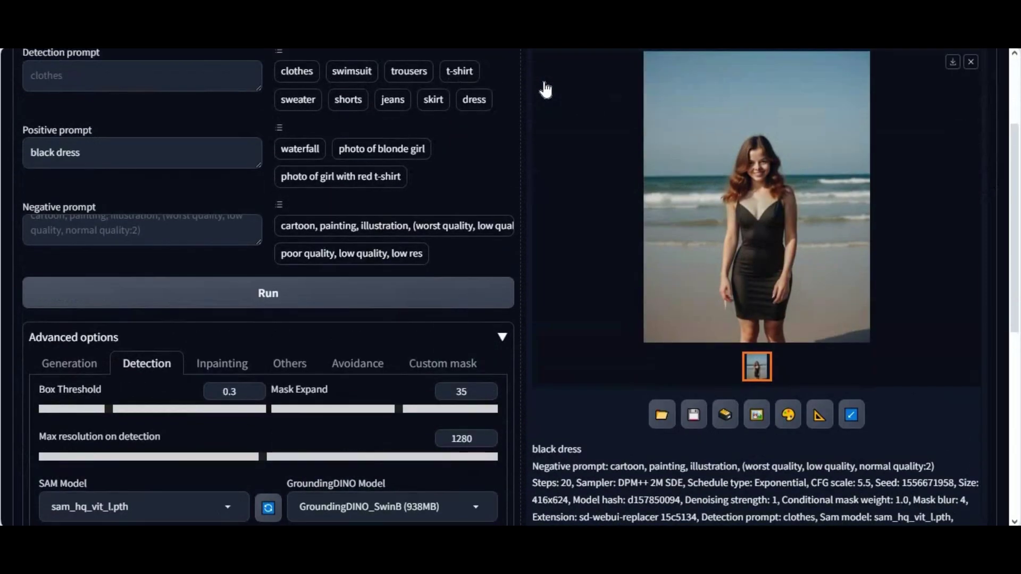
scroll(546, 90, "up", 2)
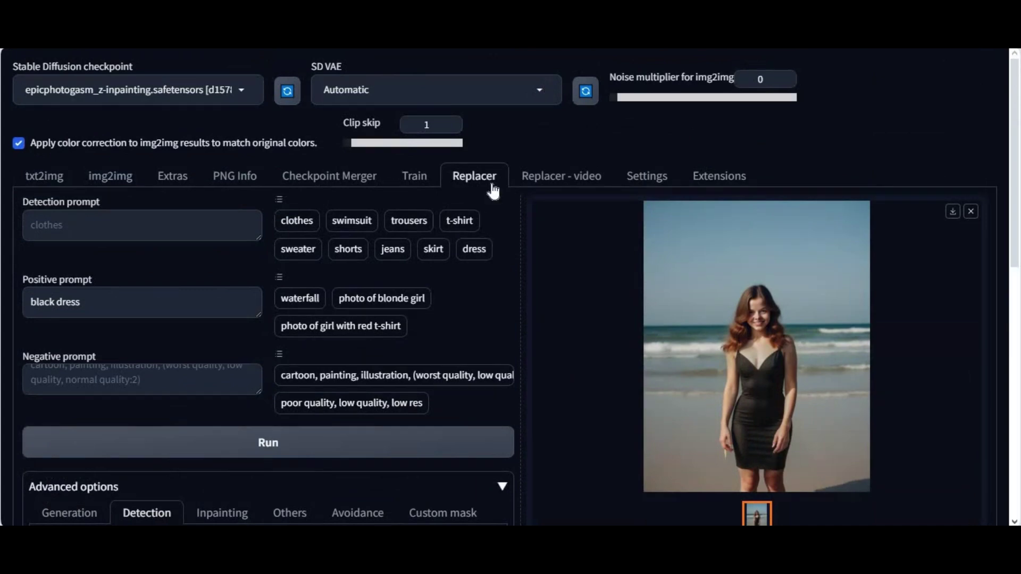
Step: After glancing at Replacer's video tab, load the official index under Extensions > Available
left_click(540, 179)
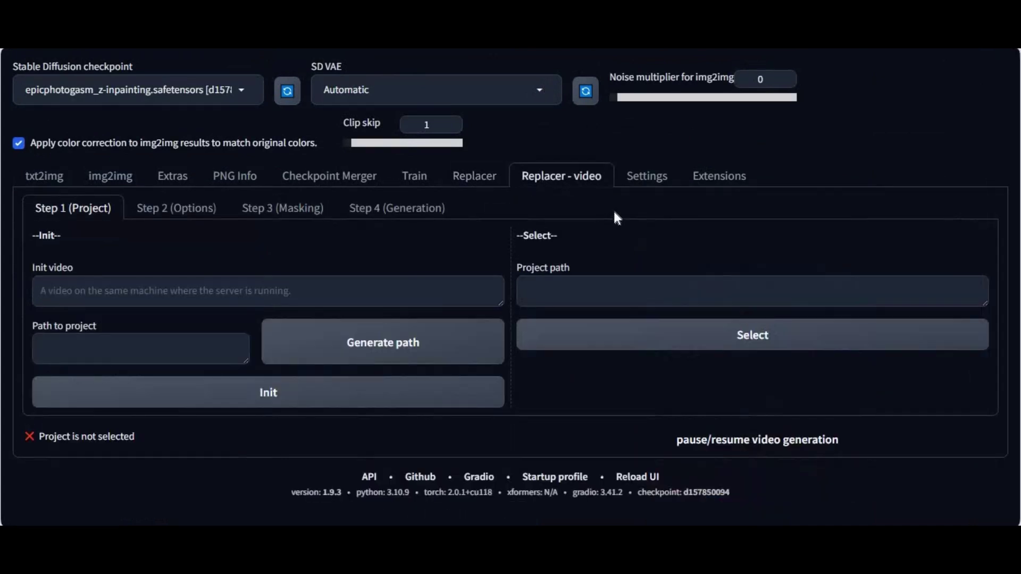
left_click(466, 185)
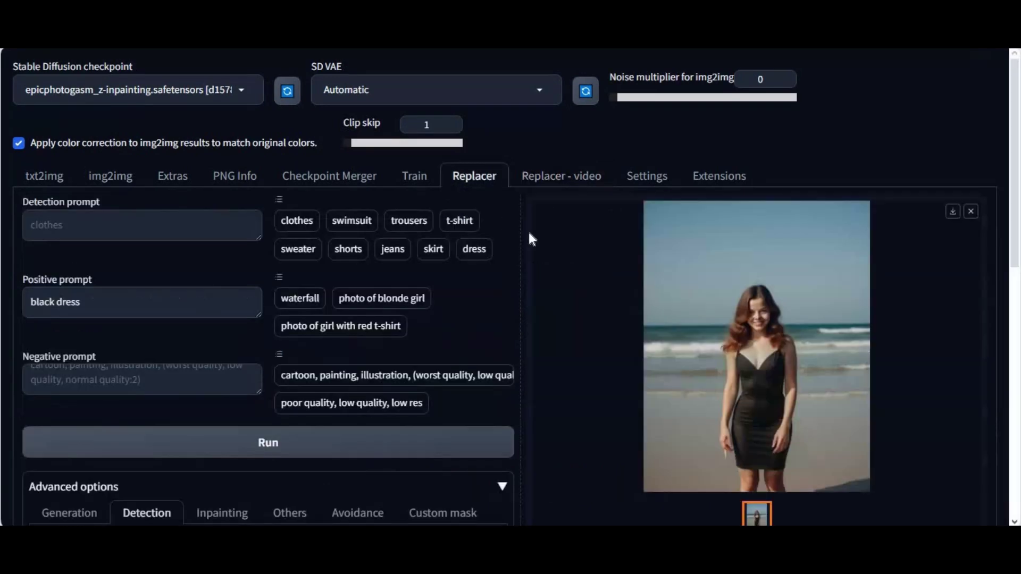
scroll(529, 233, "down", 2)
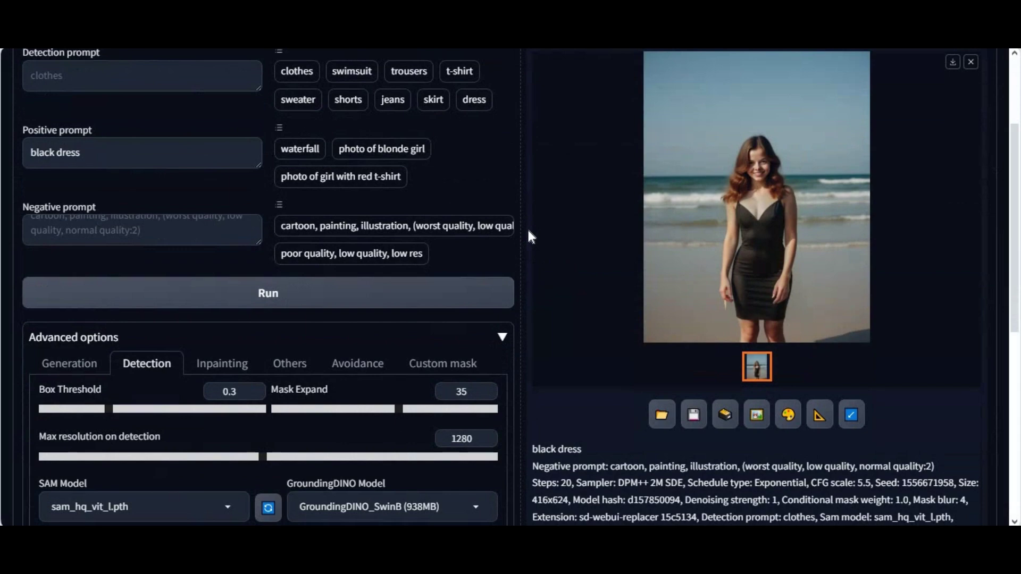
scroll(528, 228, "down", 1)
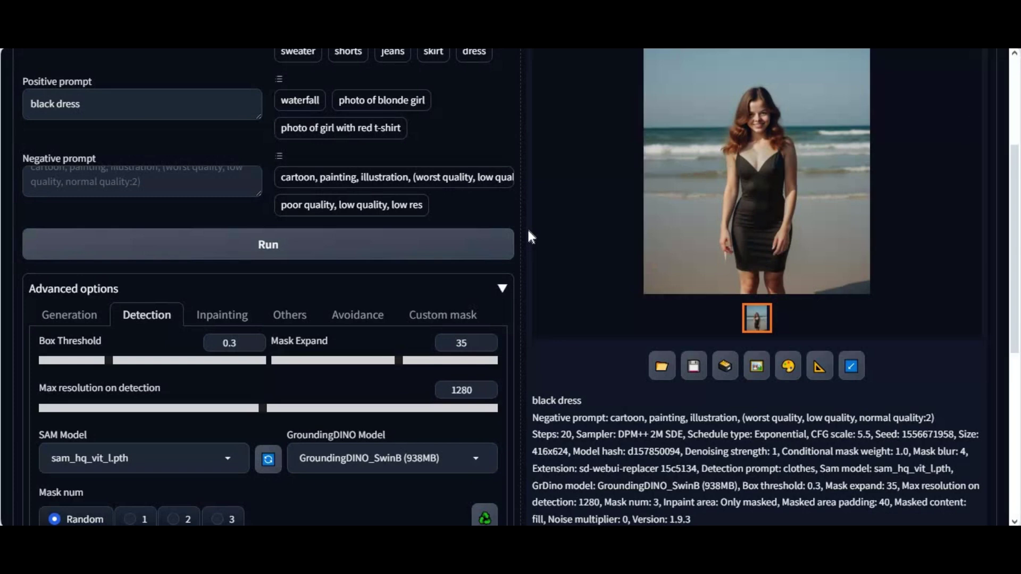
scroll(527, 228, "up", 2)
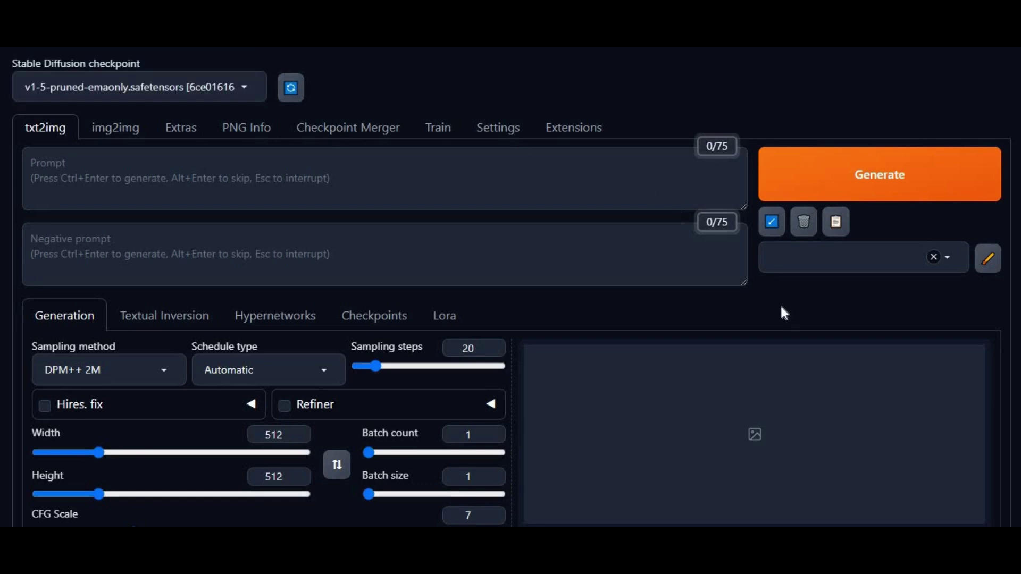
scroll(782, 312, "down", 4)
scroll(780, 312, "up", 4)
left_click(573, 130)
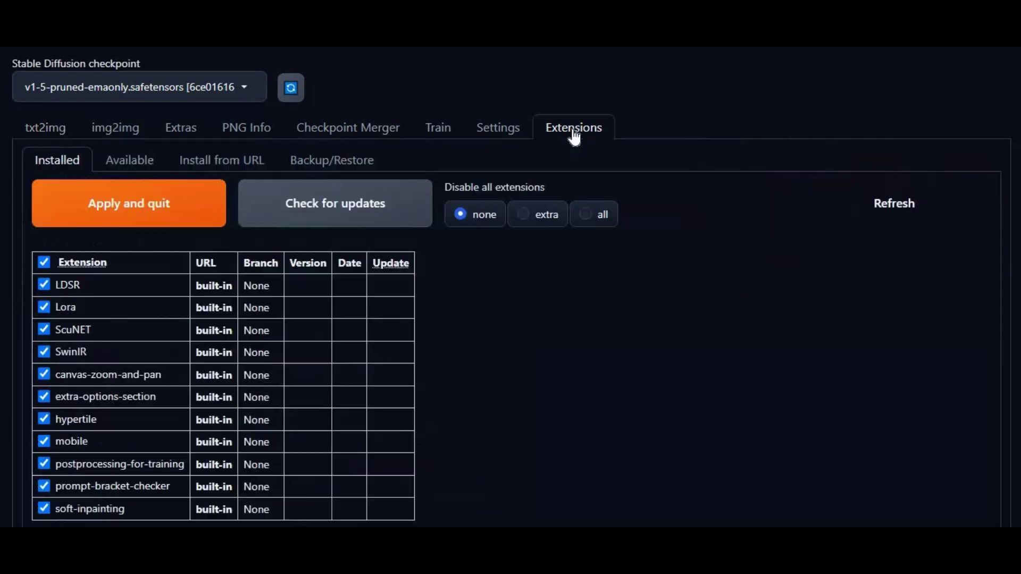
left_click(132, 168)
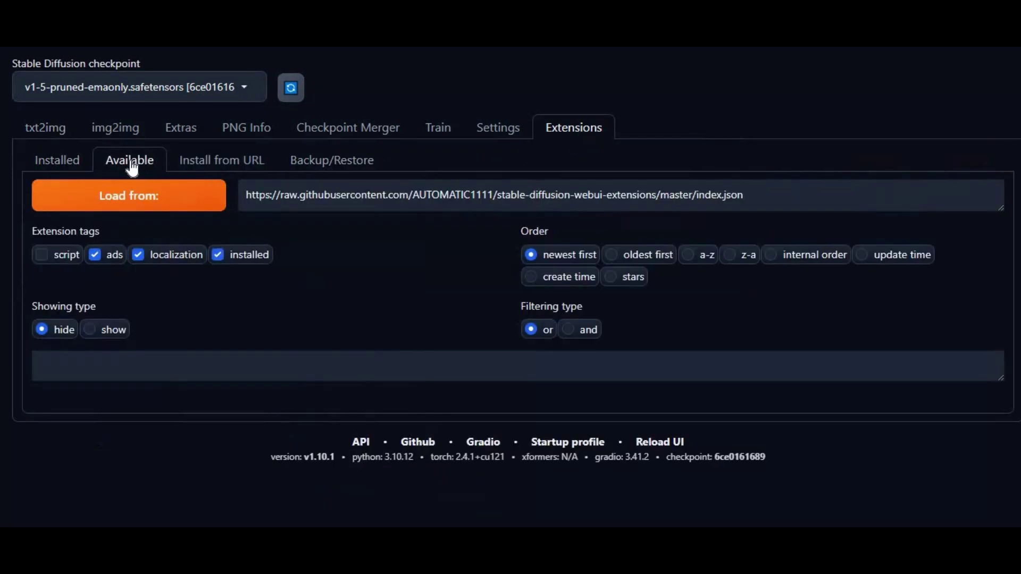
left_click(154, 203)
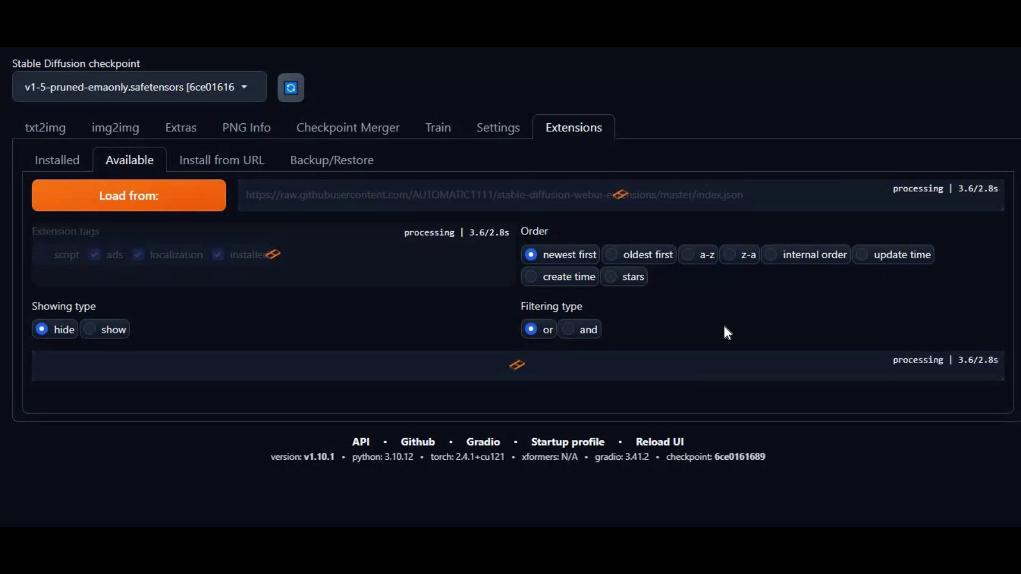
scroll(723, 326, "down", 3)
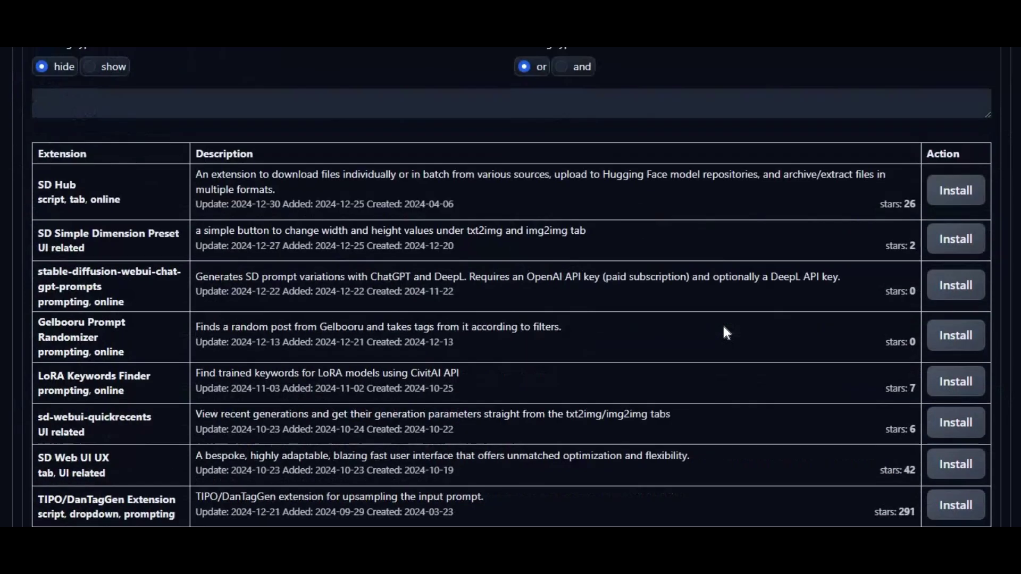
scroll(159, 363, "up", 4)
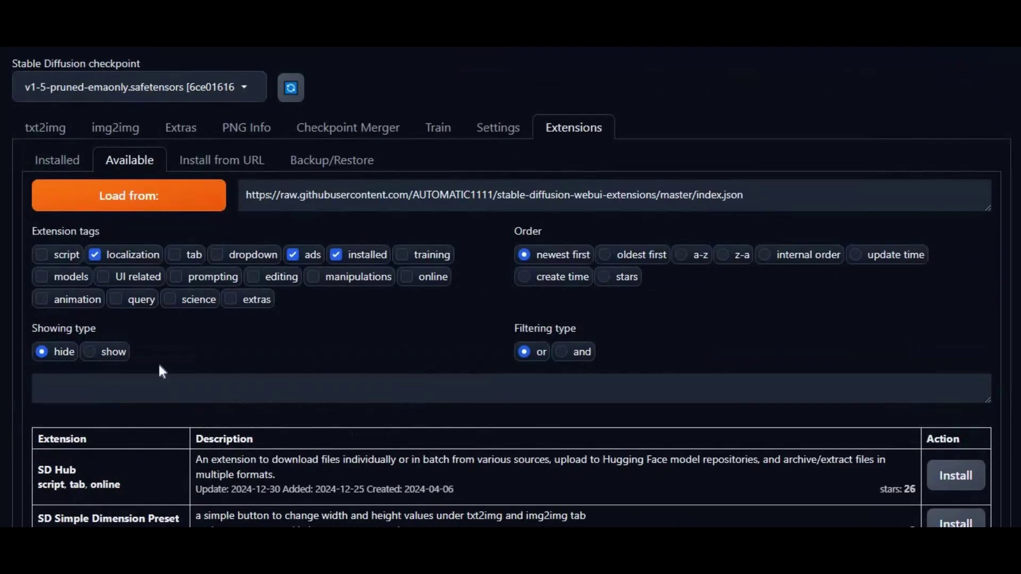
Step: Search 'segment anything', install sd-webui-segment-anything, and select the search text for replacing
left_click(131, 384)
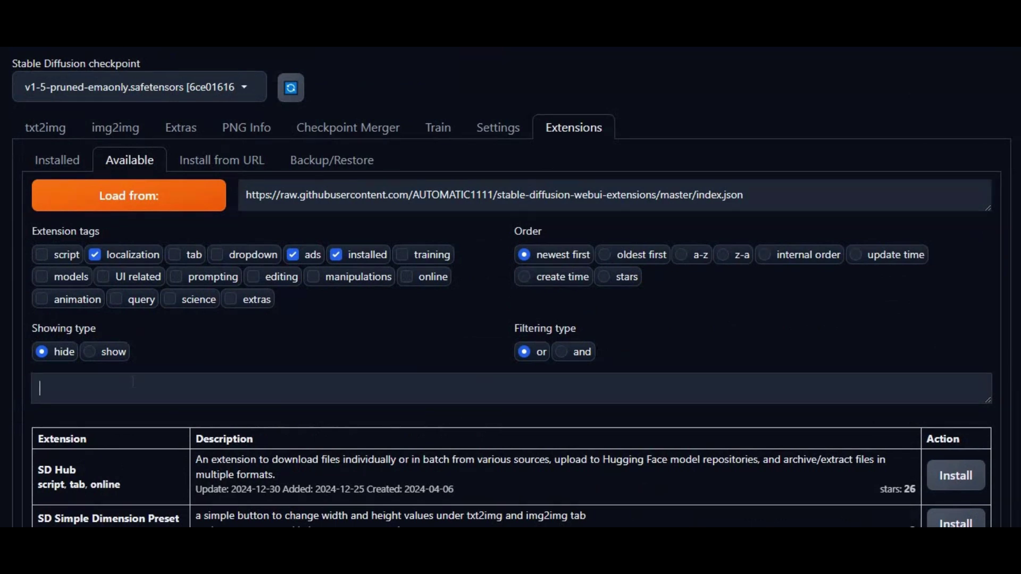
type("se")
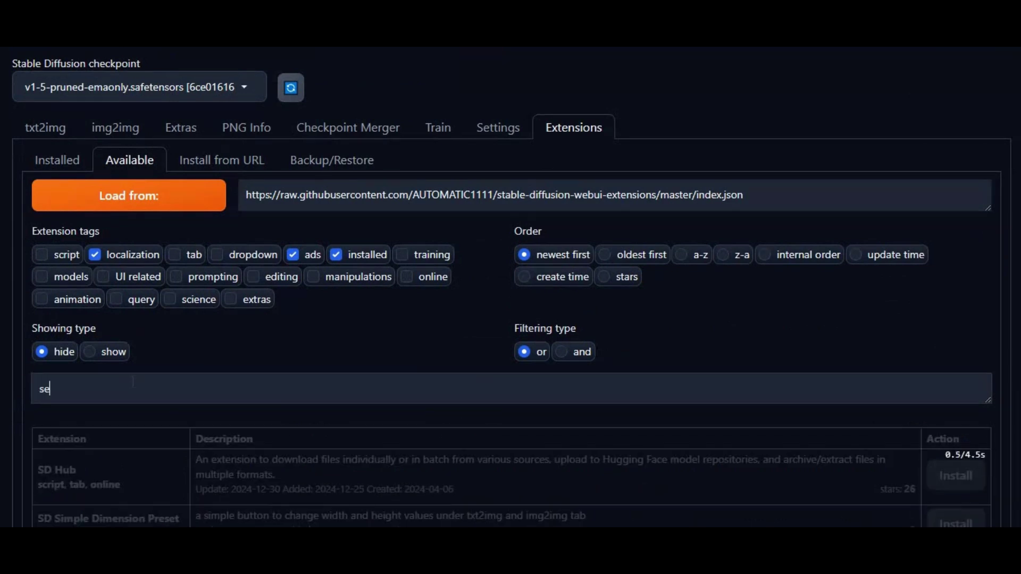
type("ment")
key("BackSpace")
key("BackSpace")
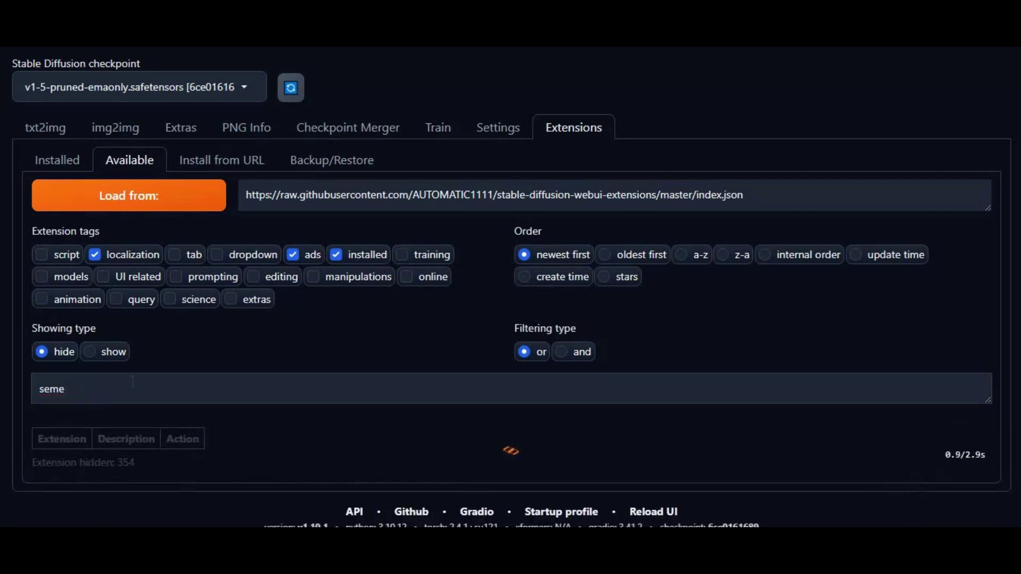
key("BackSpace")
key("BackSpace")
type("g")
type("ment ")
type("anythi")
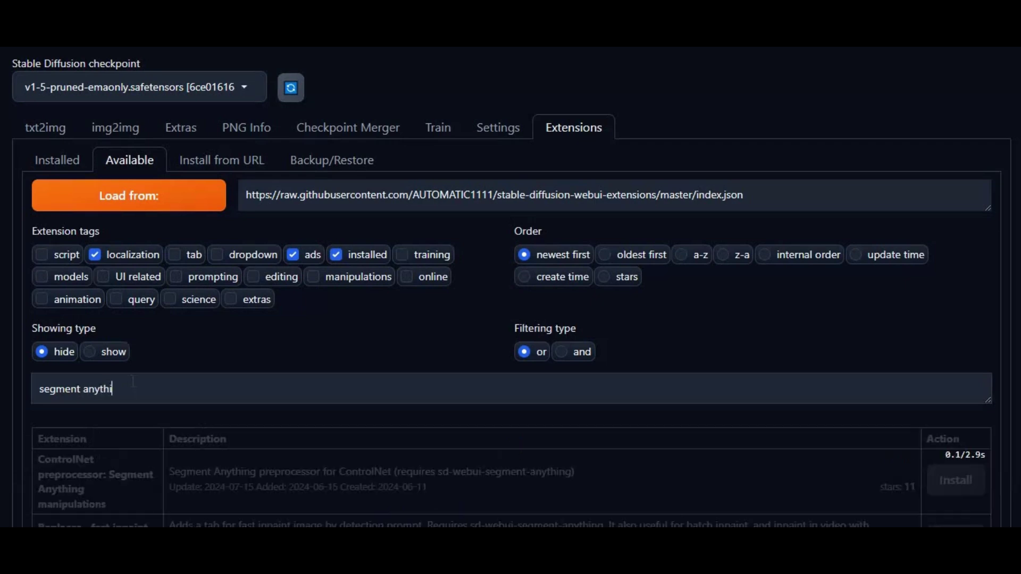
type("ng")
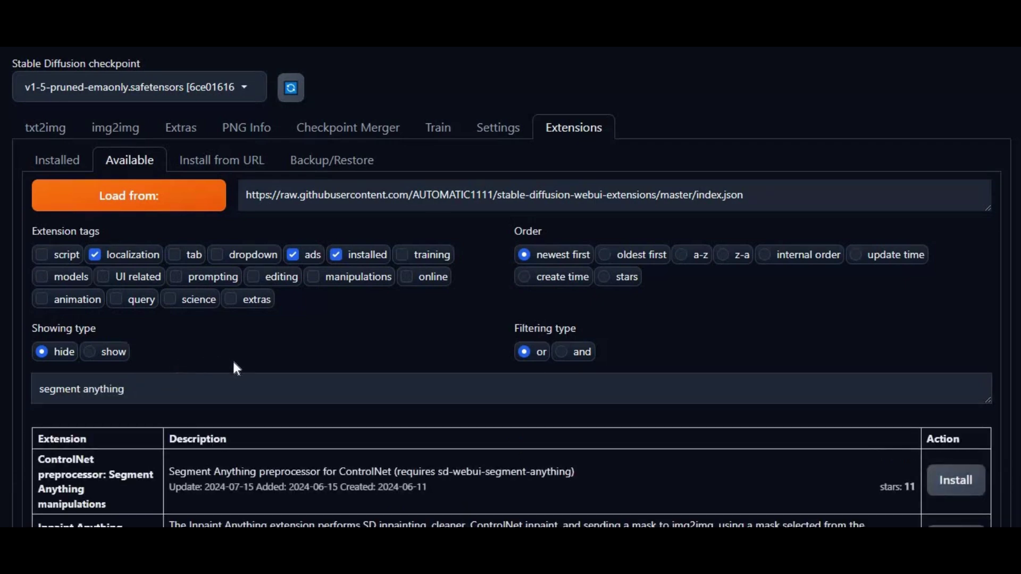
scroll(233, 361, "down", 3)
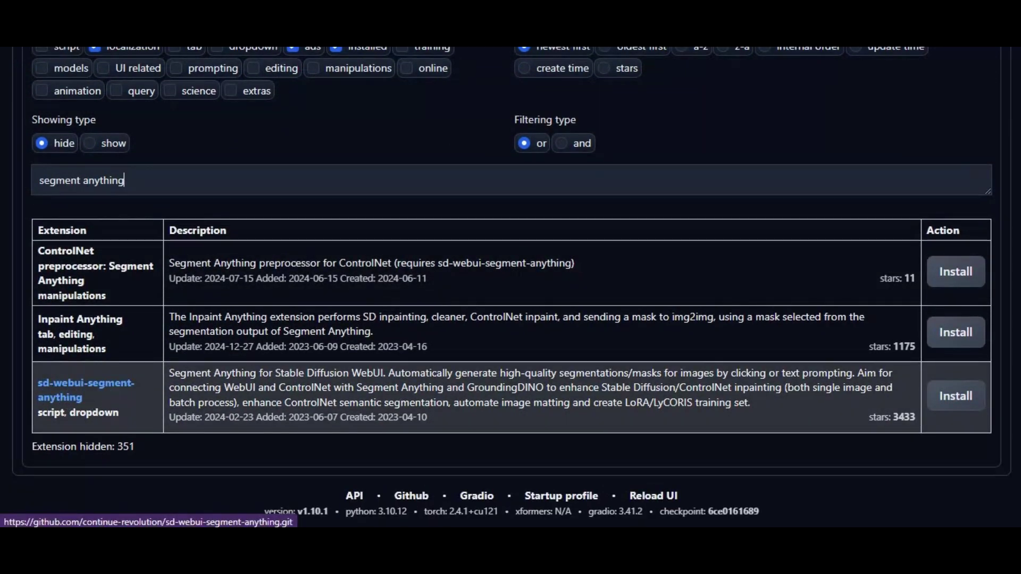
left_click(957, 396)
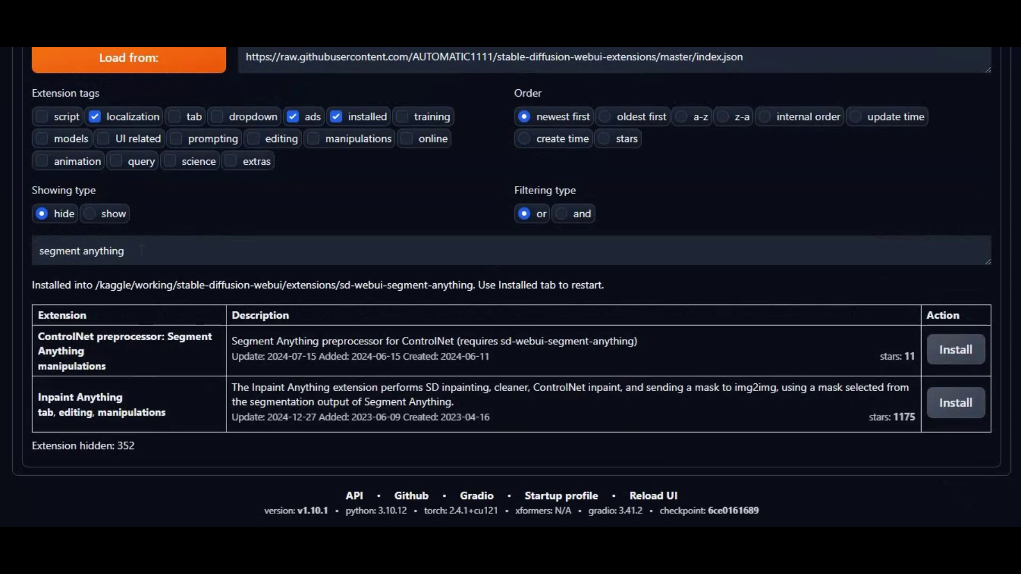
left_click_drag(129, 251, 2, 262)
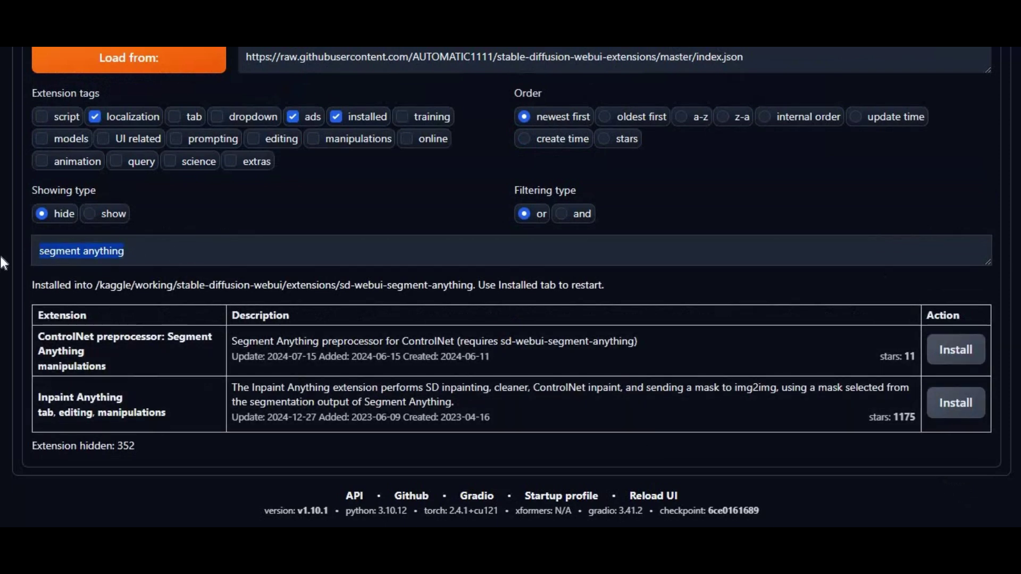
Step: Search for 'replacer' and install the 'Replacer - fast inpaint' extension
key("BackSpace")
type("rela")
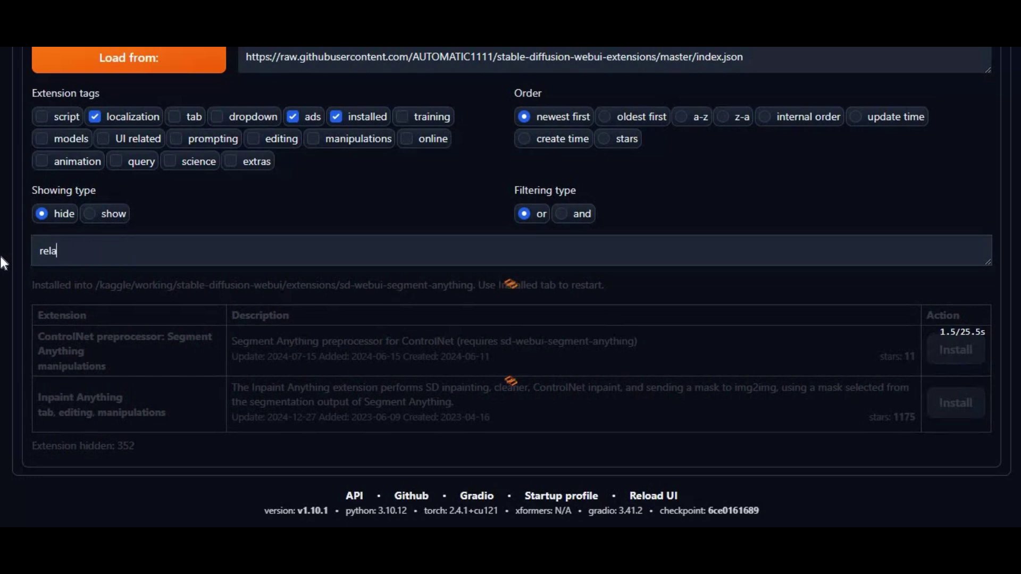
type("ce")
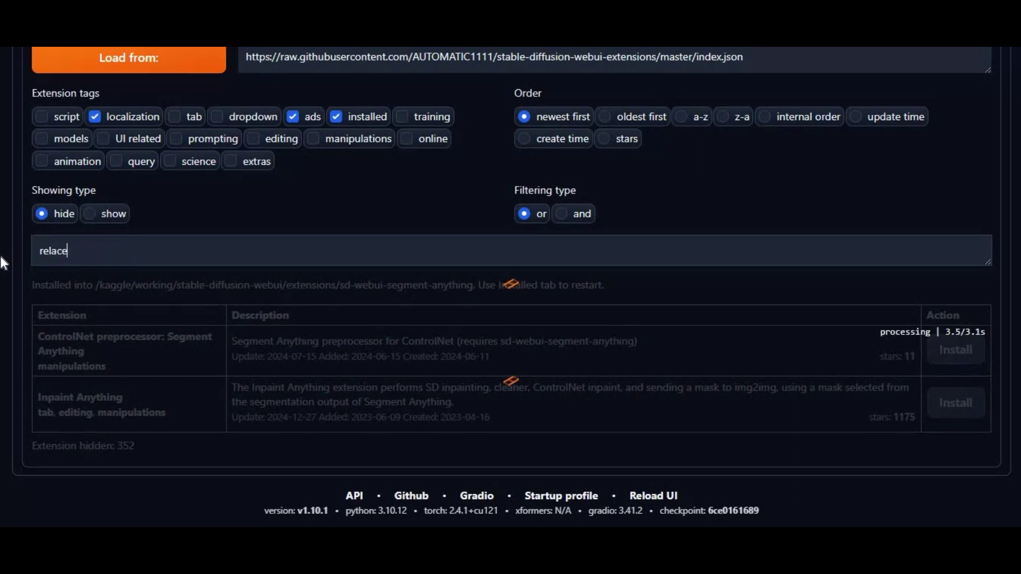
key("BackSpace")
key("BackSpace")
key("BackSpace")
key("BackSpace")
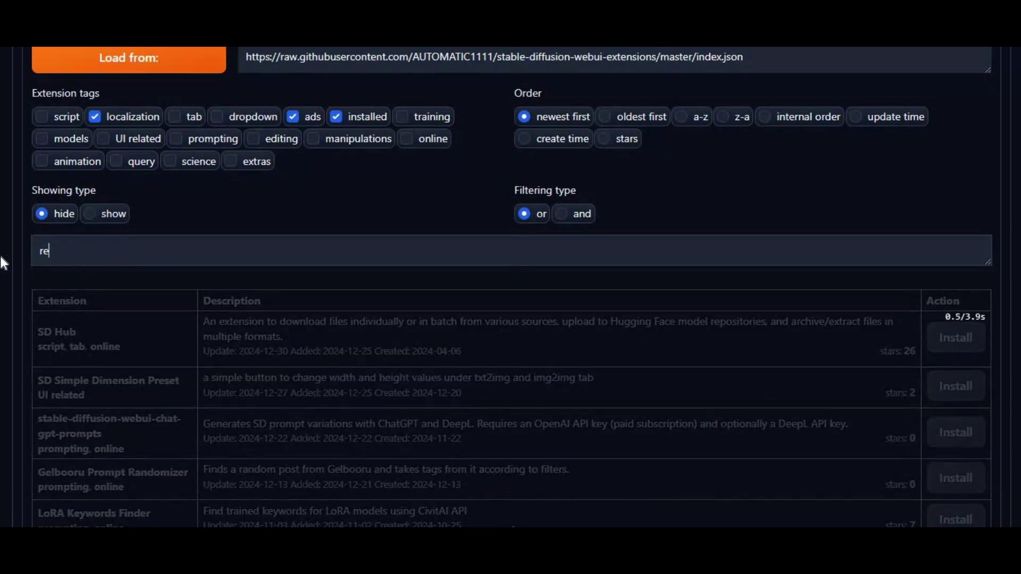
type("pl")
type("acer")
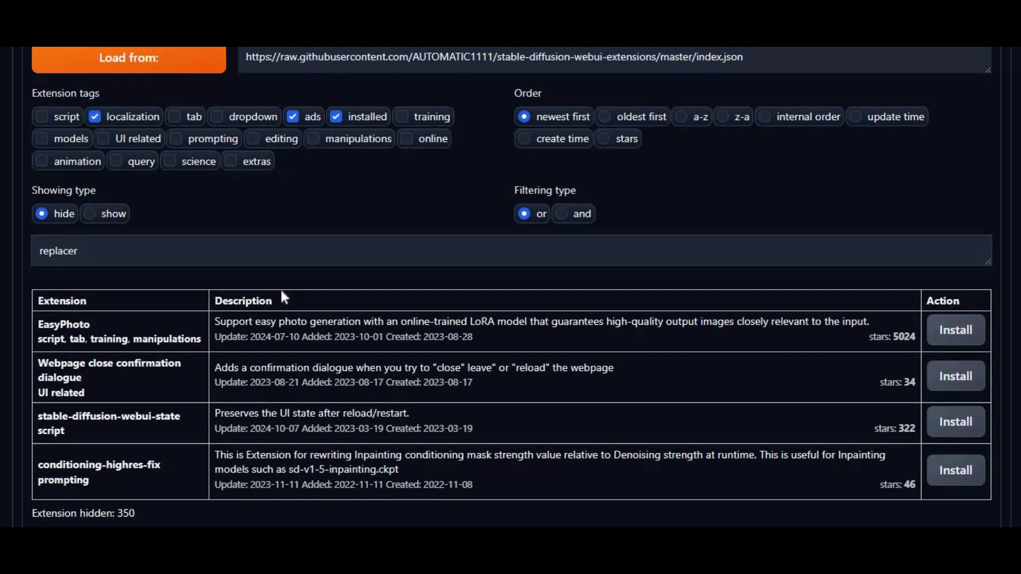
scroll(232, 307, "down", 1)
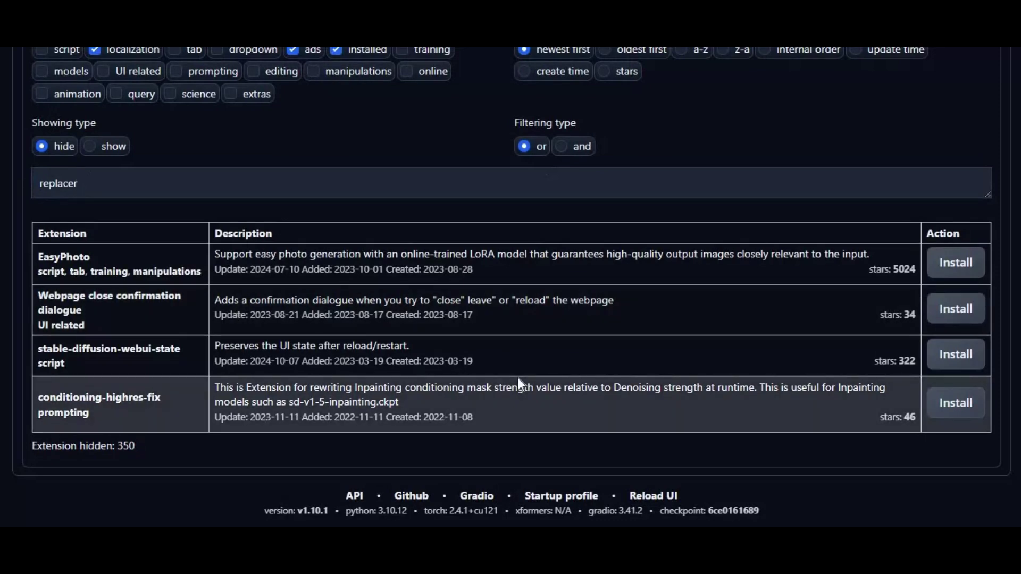
scroll(514, 369, "up", 3)
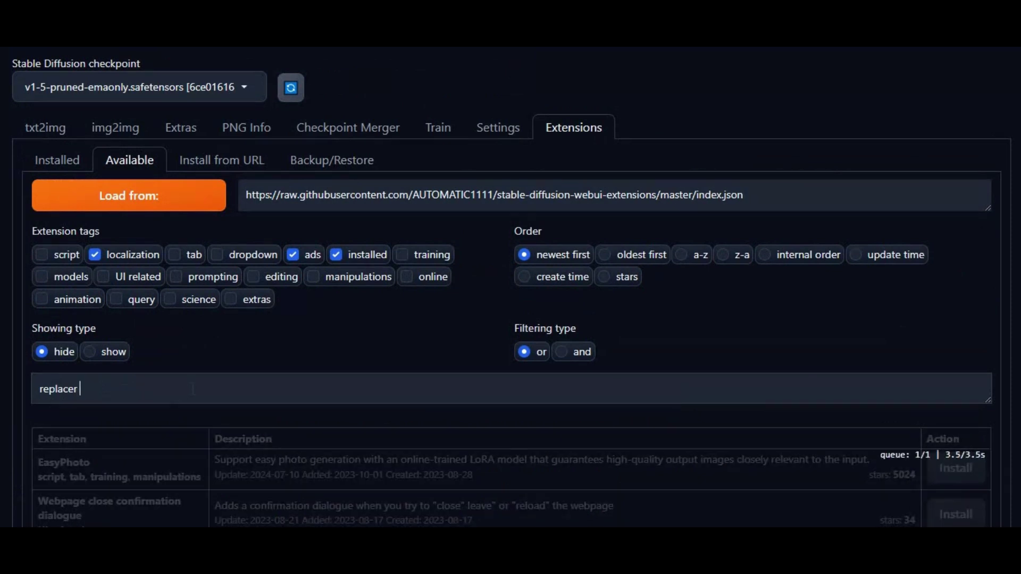
scroll(106, 403, "down", 1)
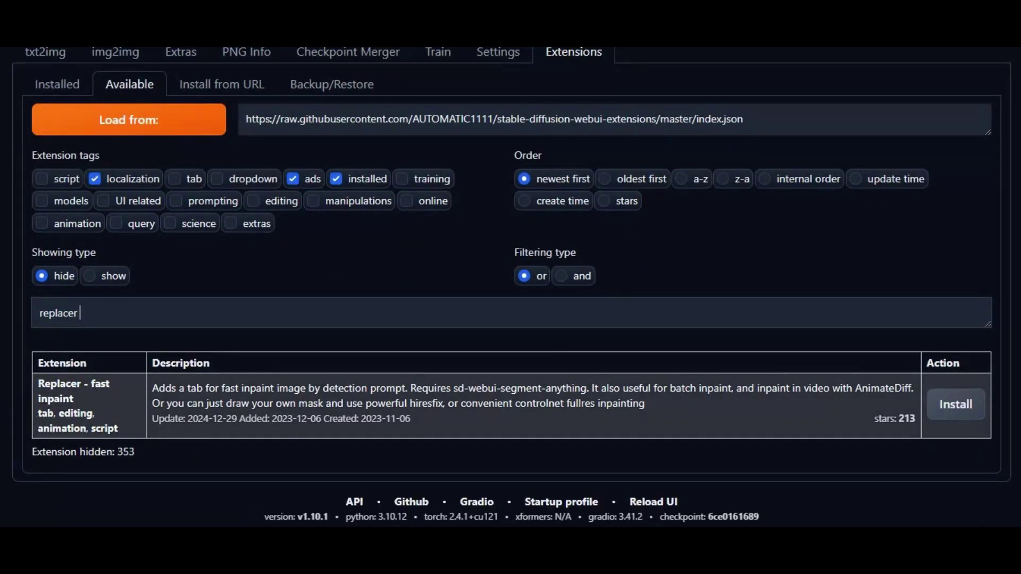
left_click(933, 404)
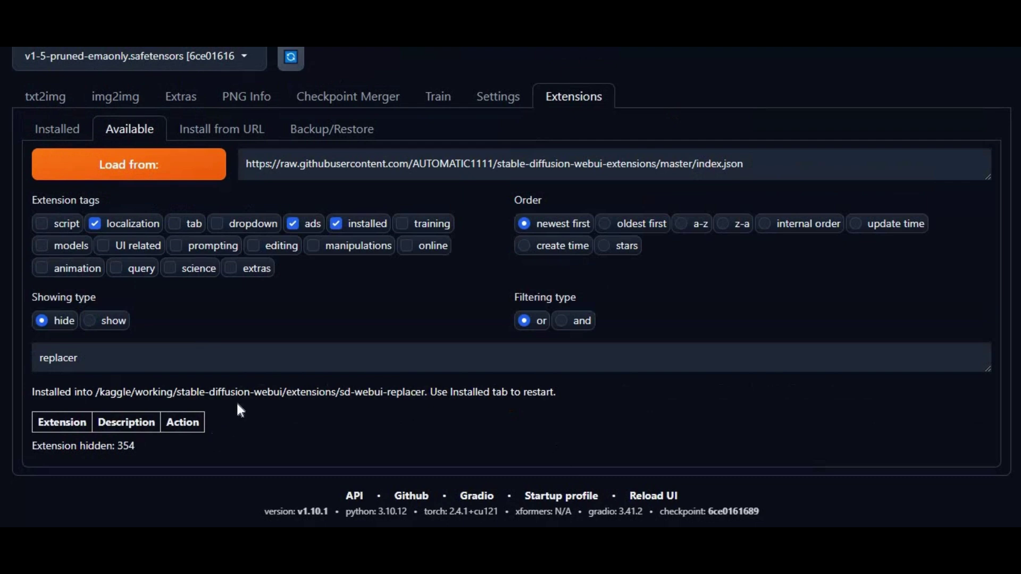
scroll(66, 183, "up", 1)
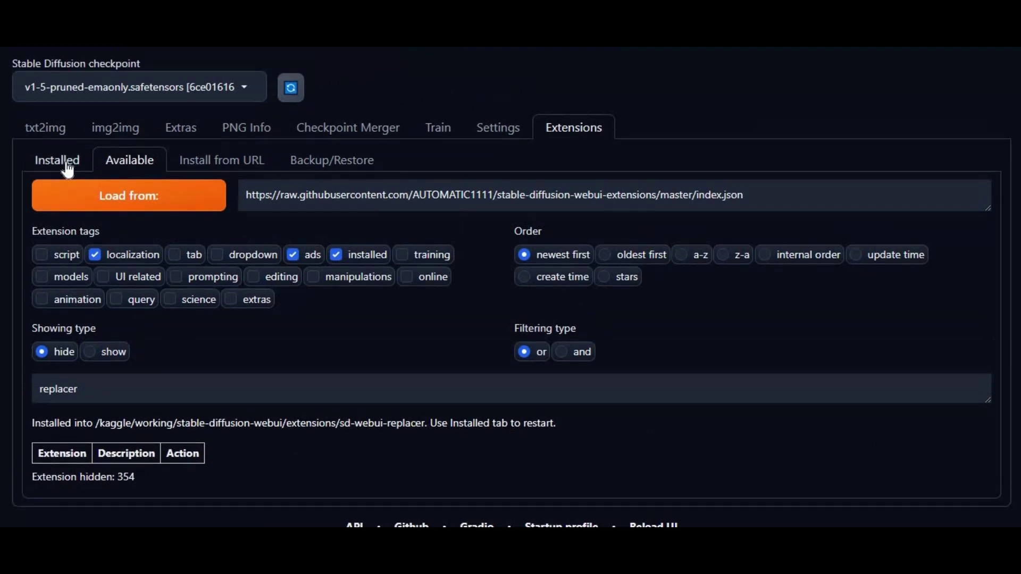
Step: Apply and restart the UI from the Installed list, keeping epicphotogasm_z-inpainting as checkpoint
left_click(68, 166)
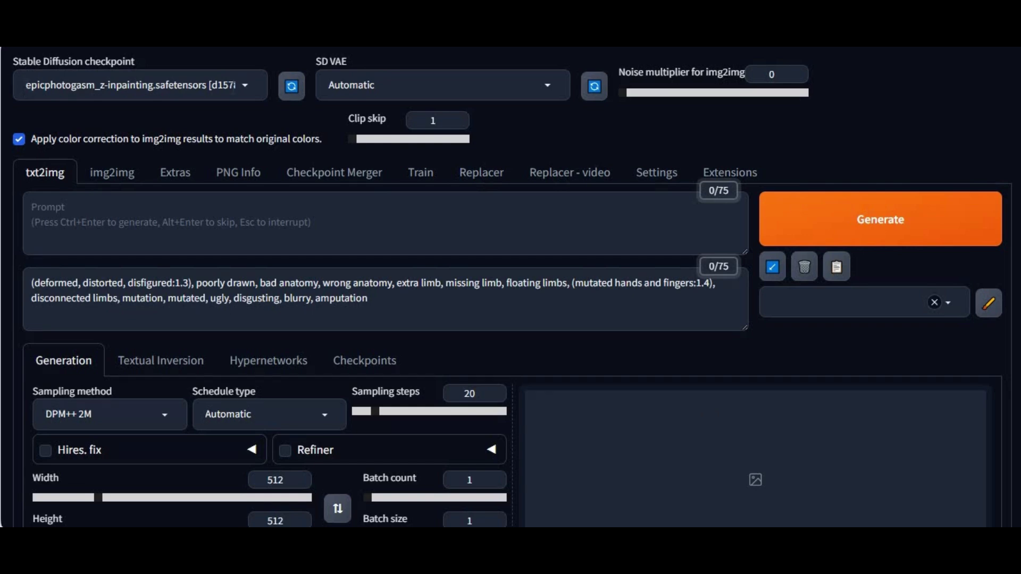
left_click(48, 85)
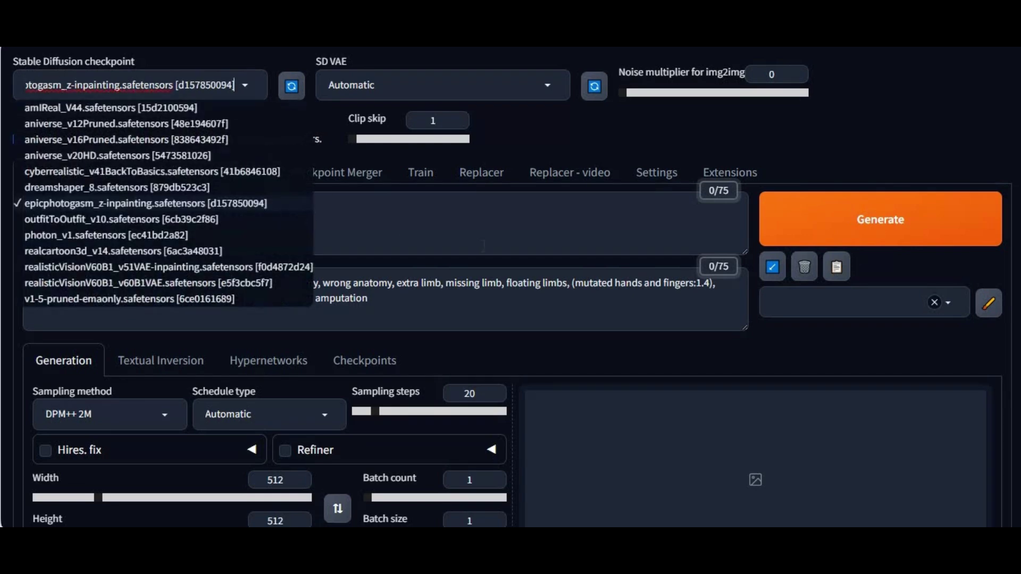
left_click(40, 85)
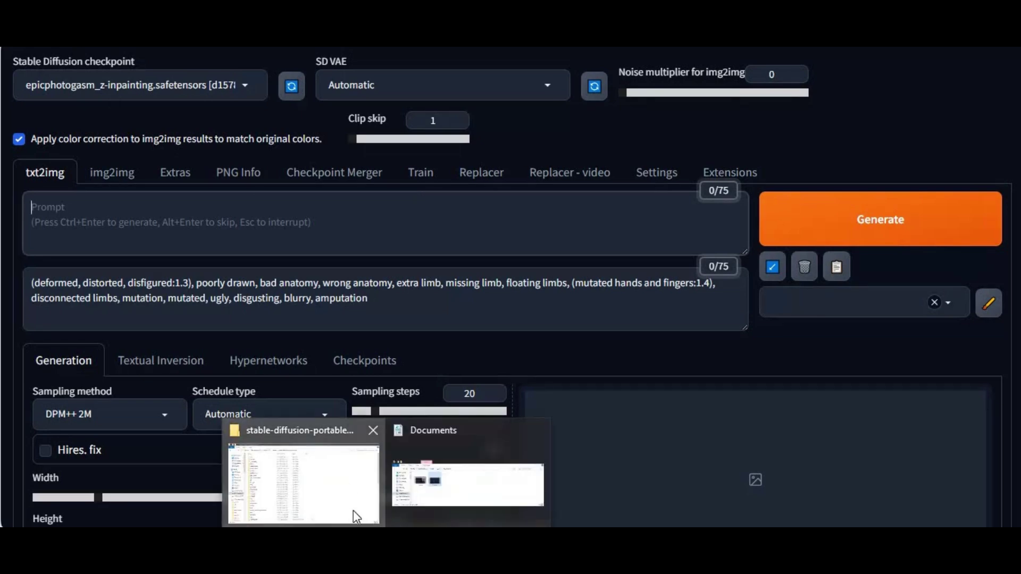
Step: Locate the epicphotogasm inpainting file in models/Stable-diffusion, then return to the WebUI root folder
left_click(354, 511)
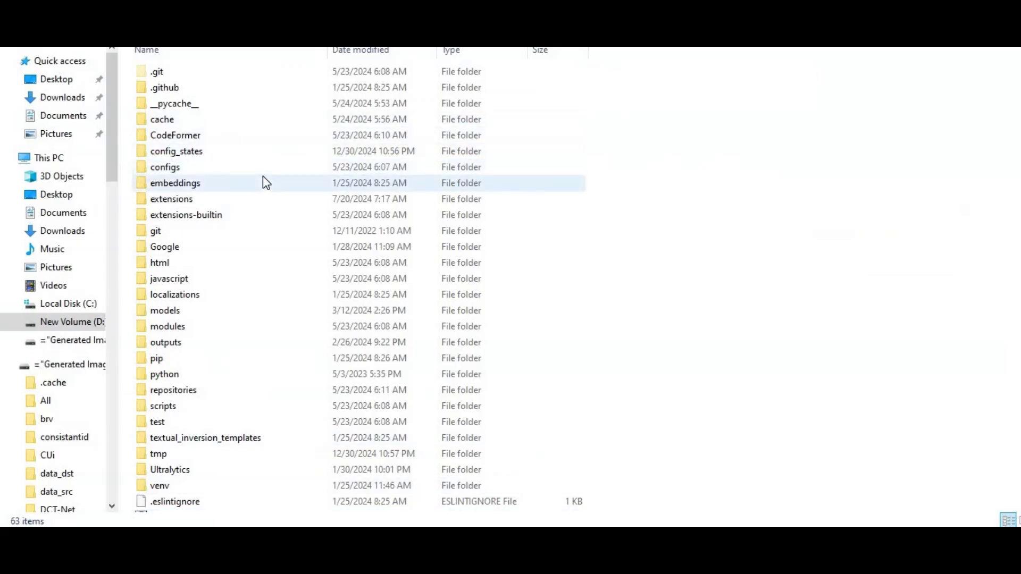
double_click(165, 310)
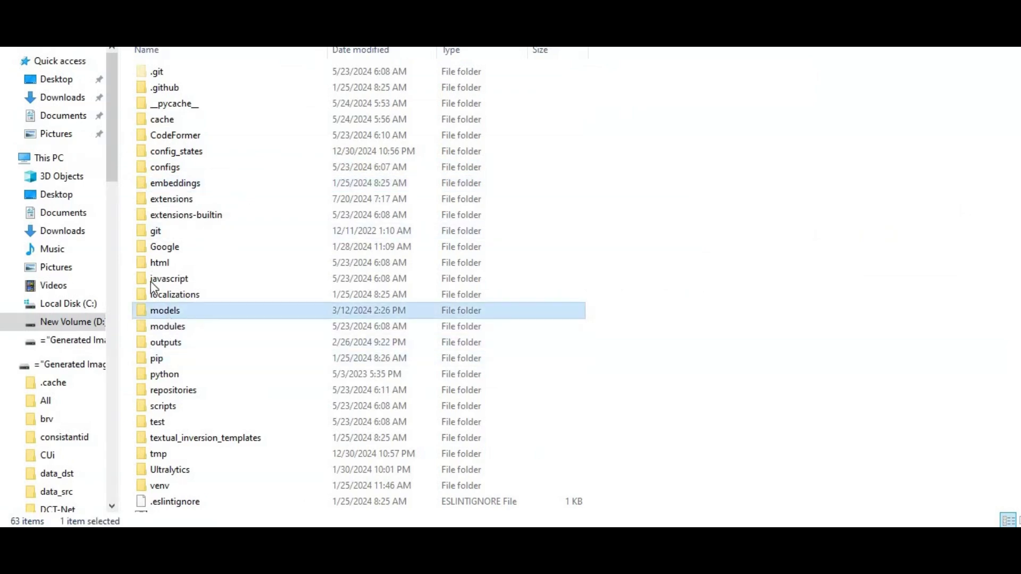
double_click(194, 278)
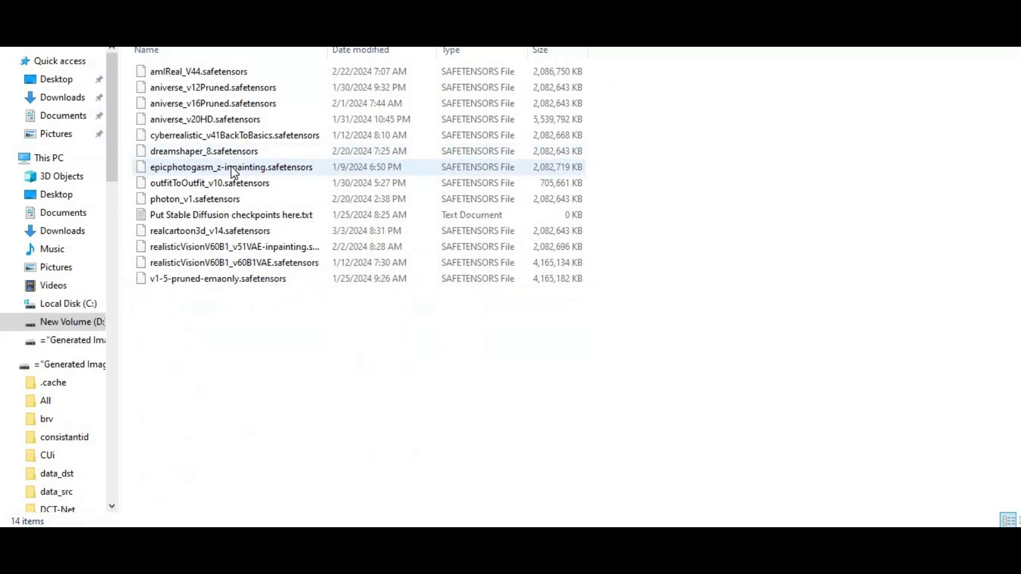
left_click(190, 166)
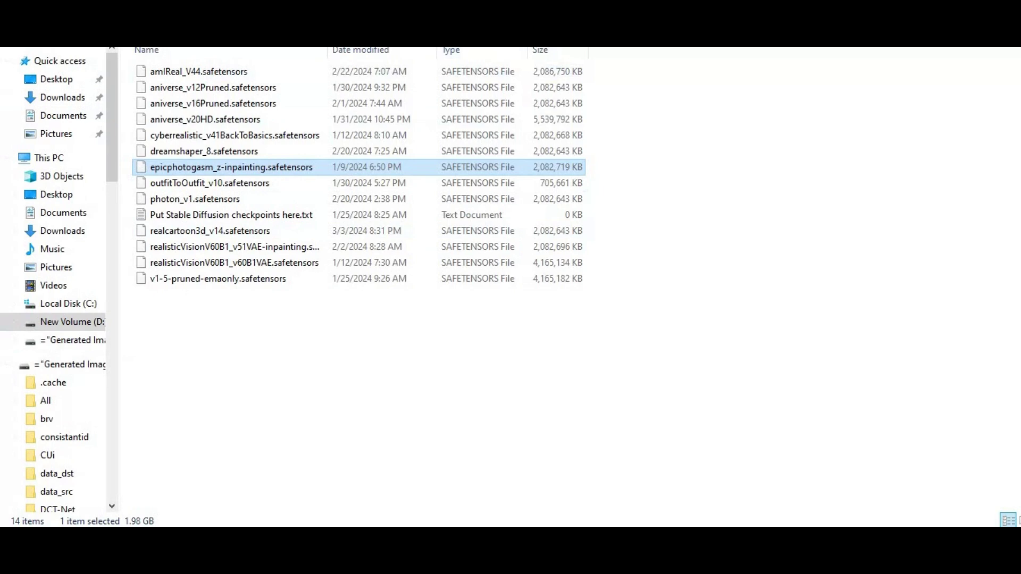
key("F5")
key("alt+Up")
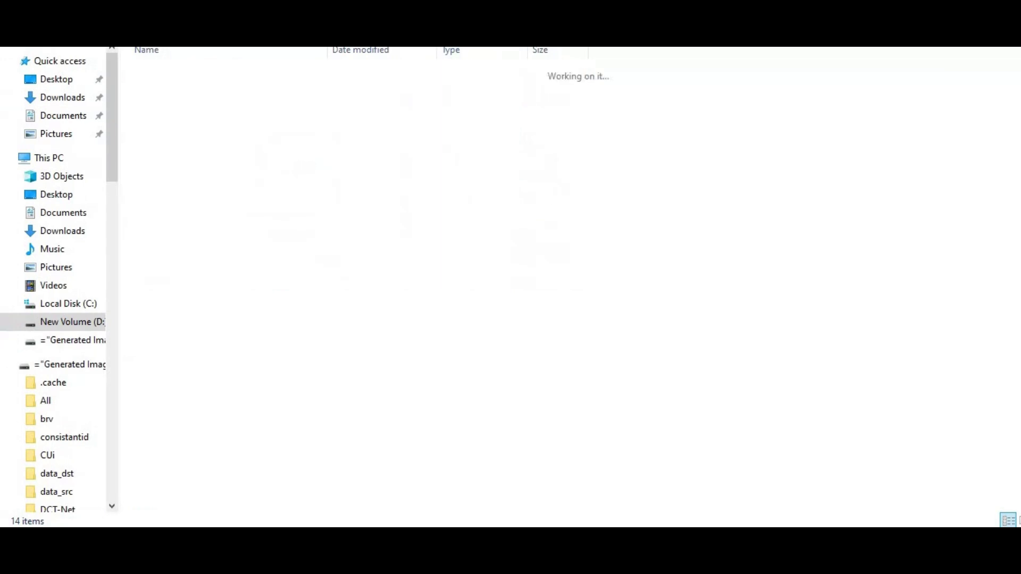
key("alt+Up")
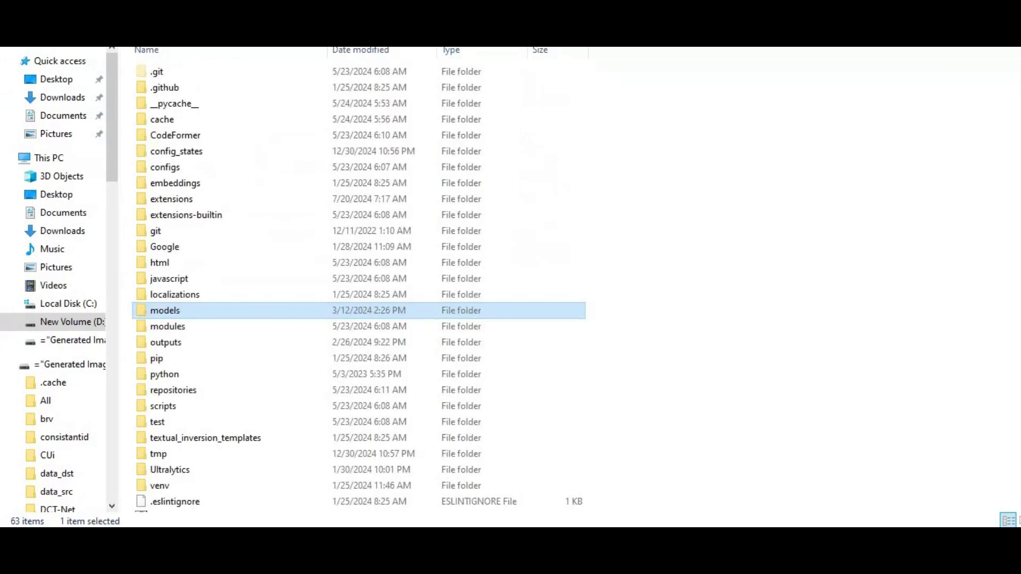
double_click(178, 312)
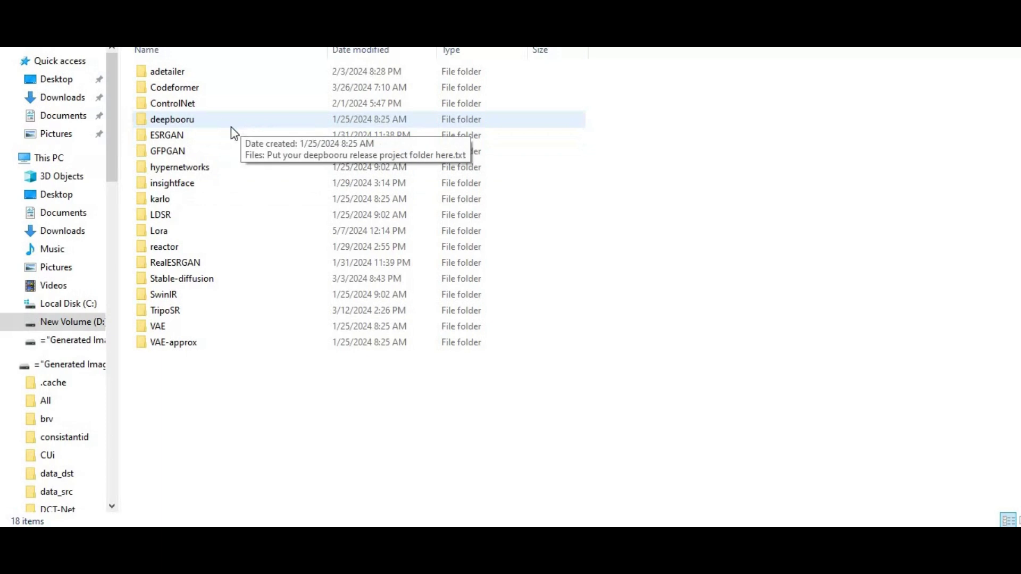
double_click(184, 109)
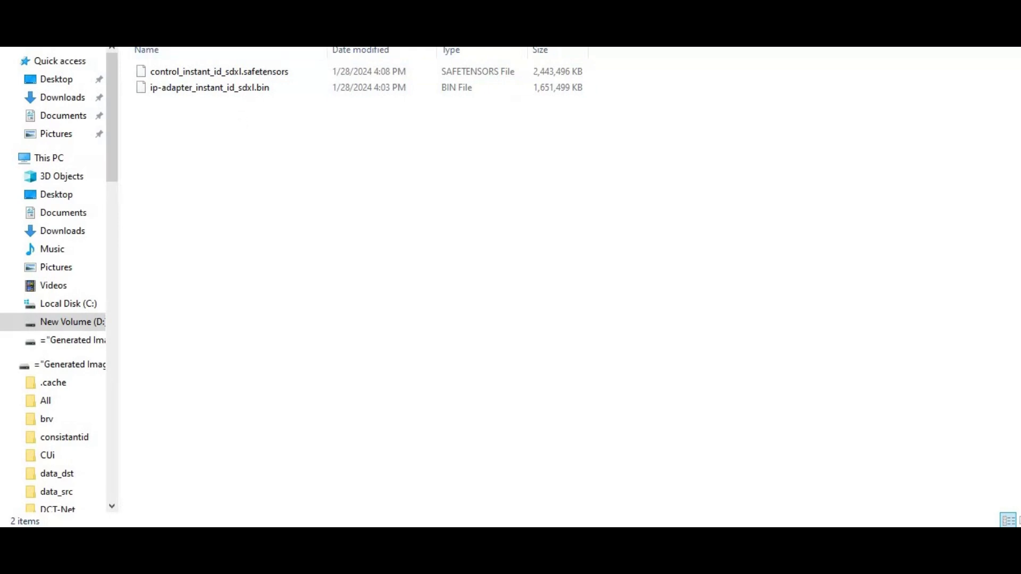
key("alt+Up")
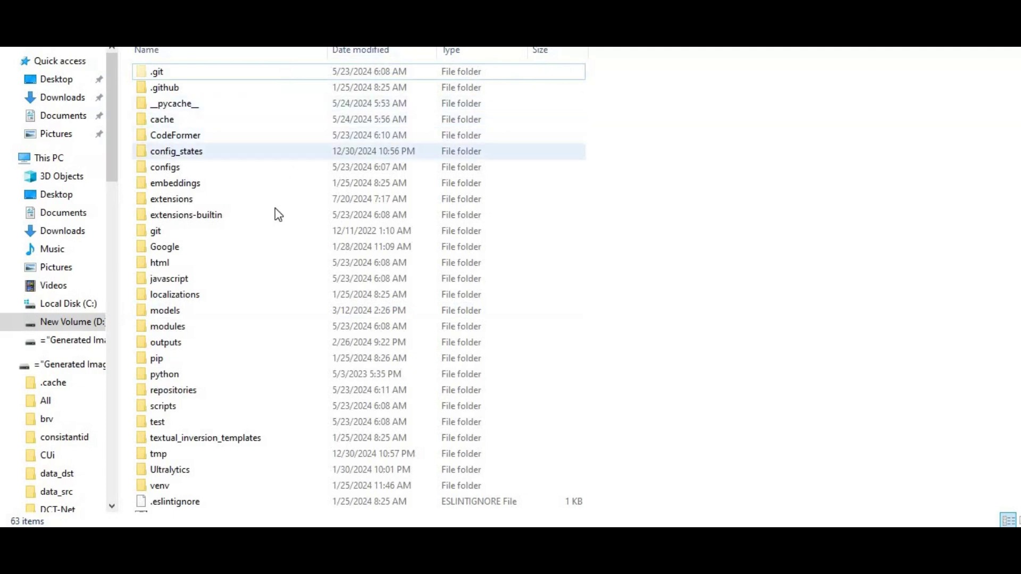
Step: Open the sam folder under extensions/sd-webui-segment-anything/models to review the SAM models
double_click(165, 202)
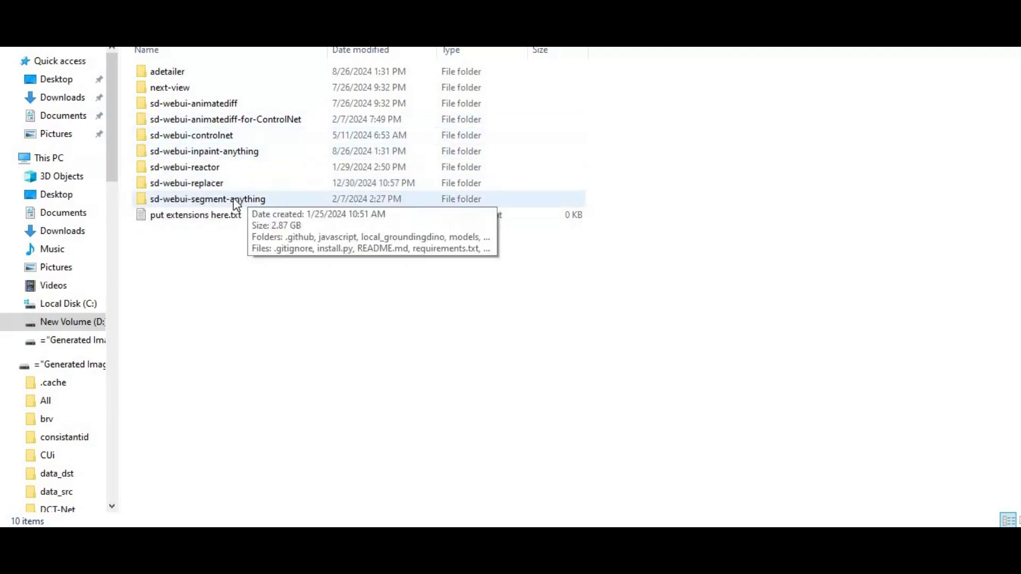
double_click(235, 201)
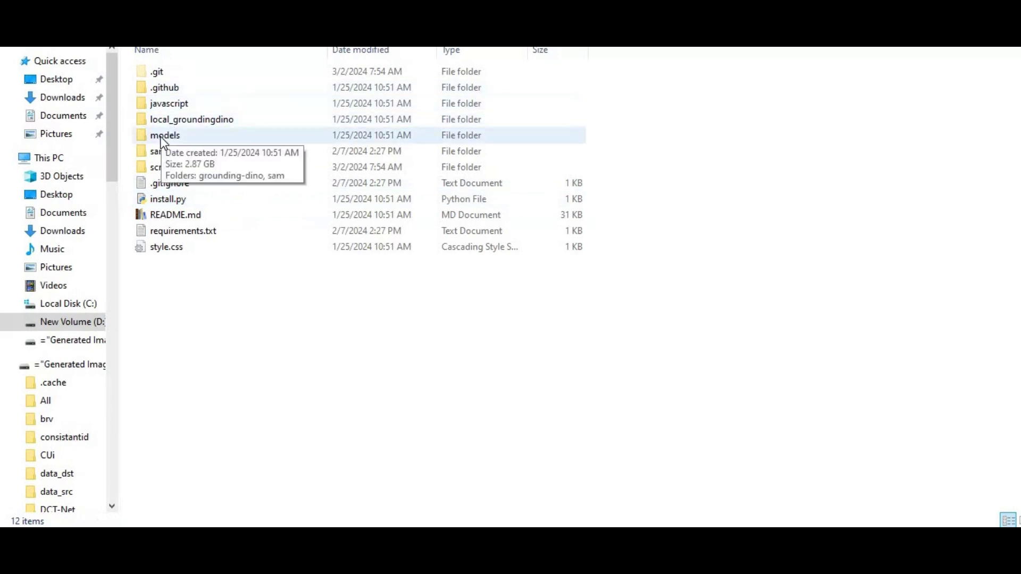
double_click(160, 136)
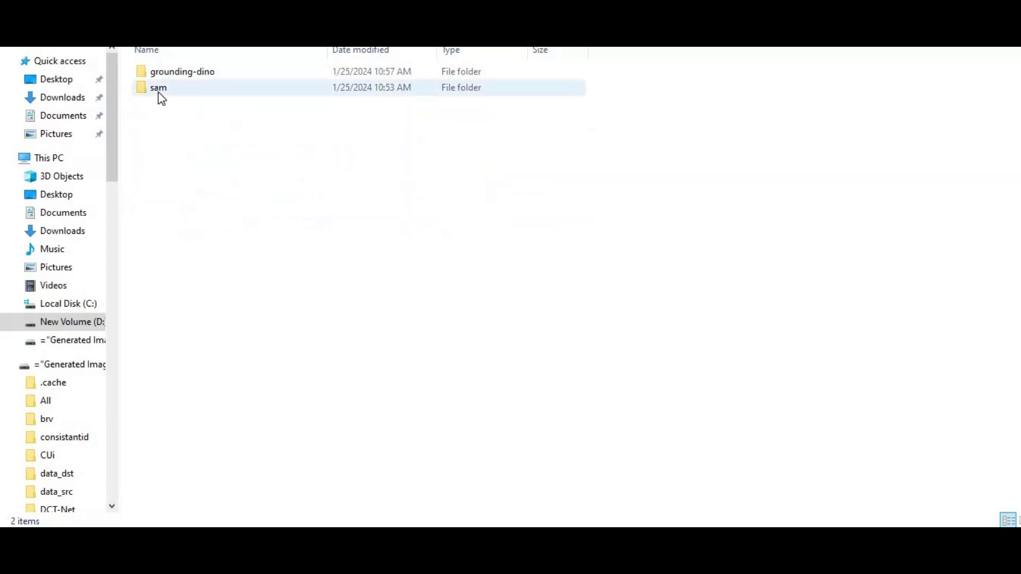
double_click(159, 92)
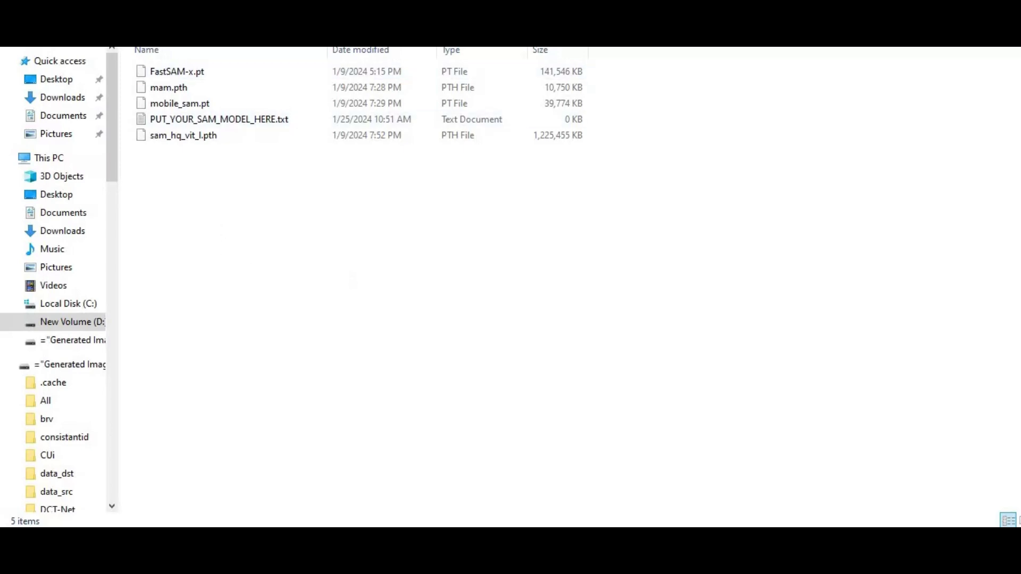
Step: Go back and open models/grounding-dino to view the GroundingDINO config and model files
key("alt+Left")
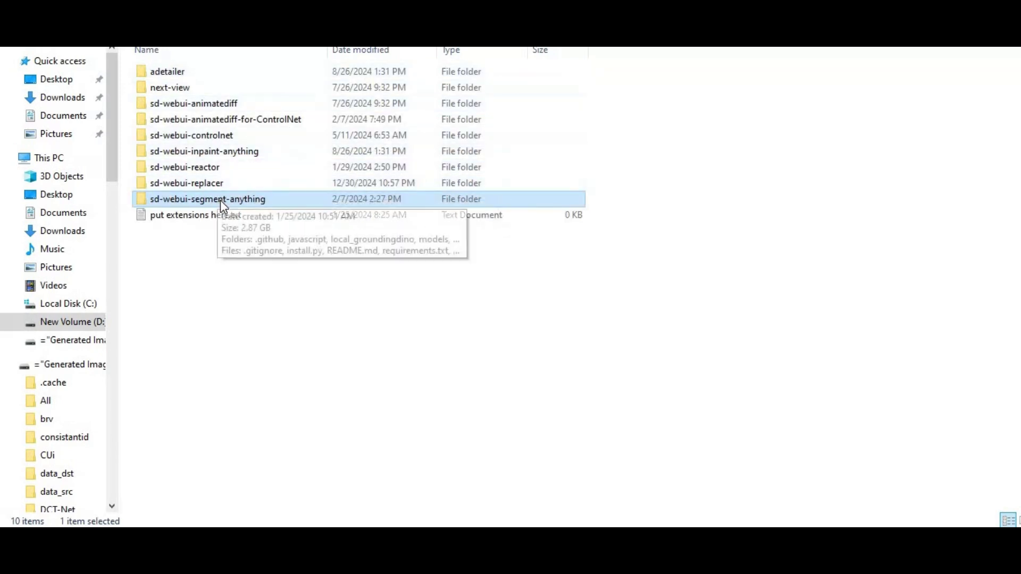
double_click(220, 200)
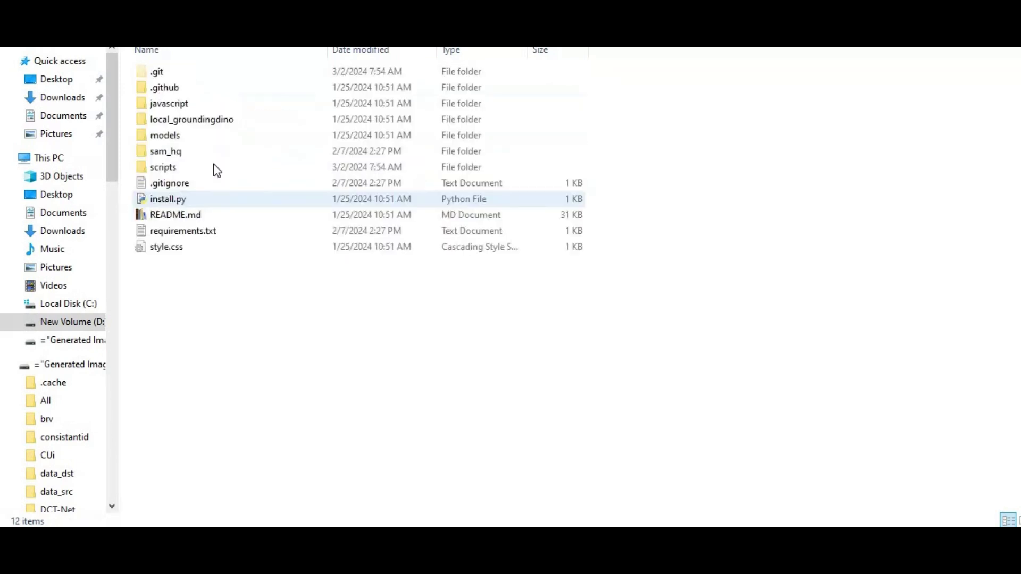
double_click(174, 137)
double_click(200, 73)
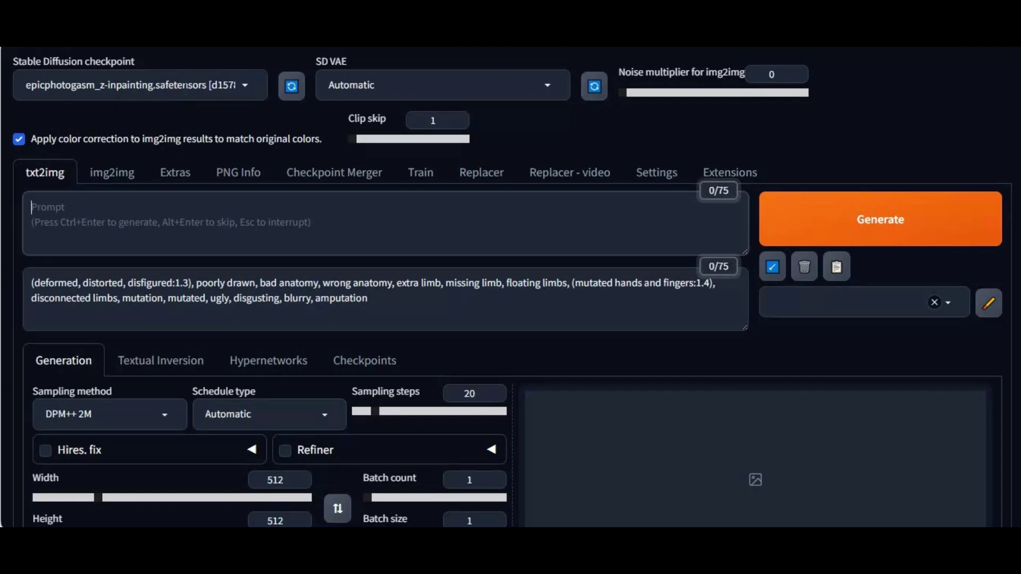
Step: In the Replacer tab, enter detection prompt 'dress' and positive prompt 'black party dress'
left_click(483, 172)
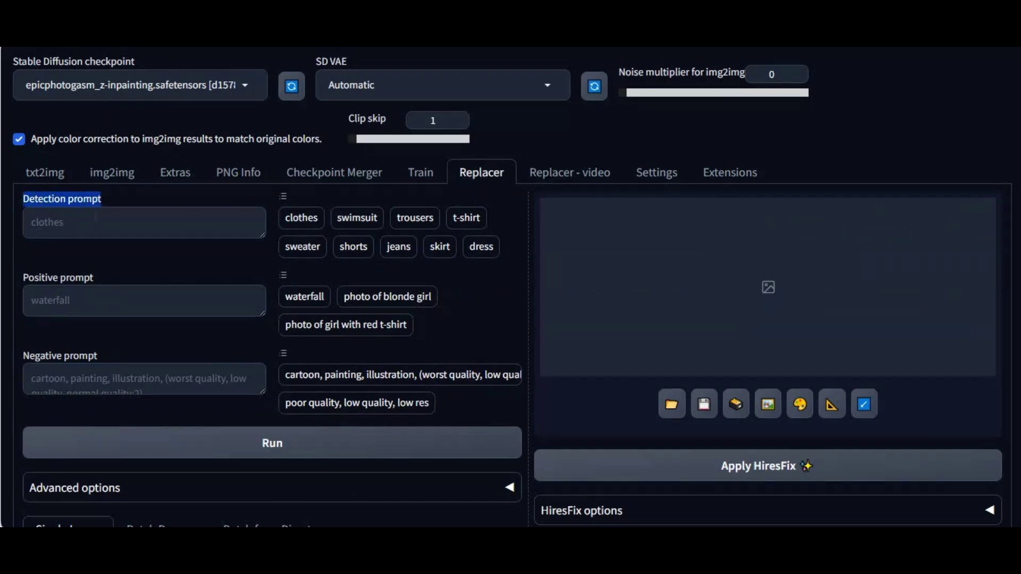
left_click(97, 229)
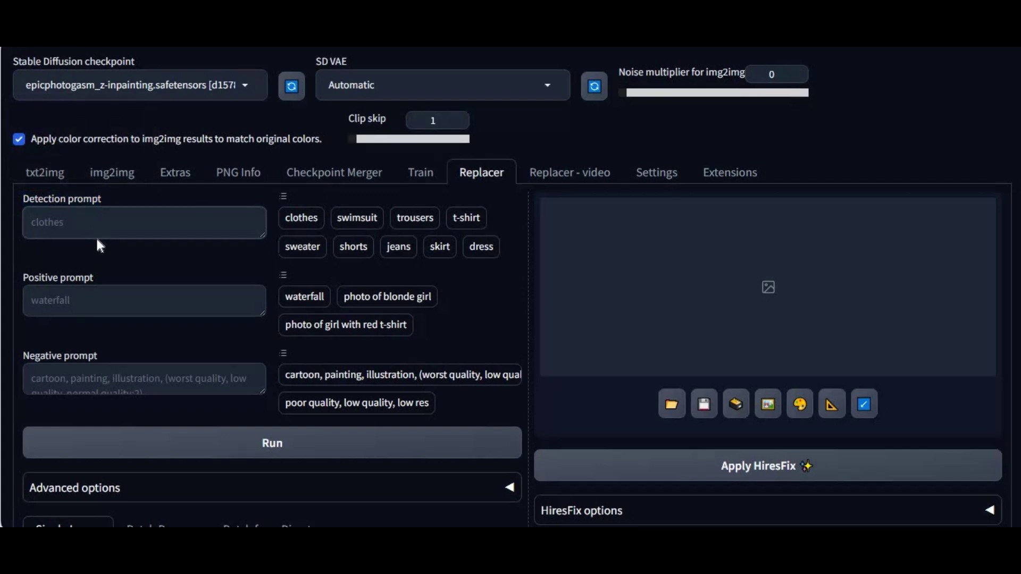
type("dress")
left_click(164, 306)
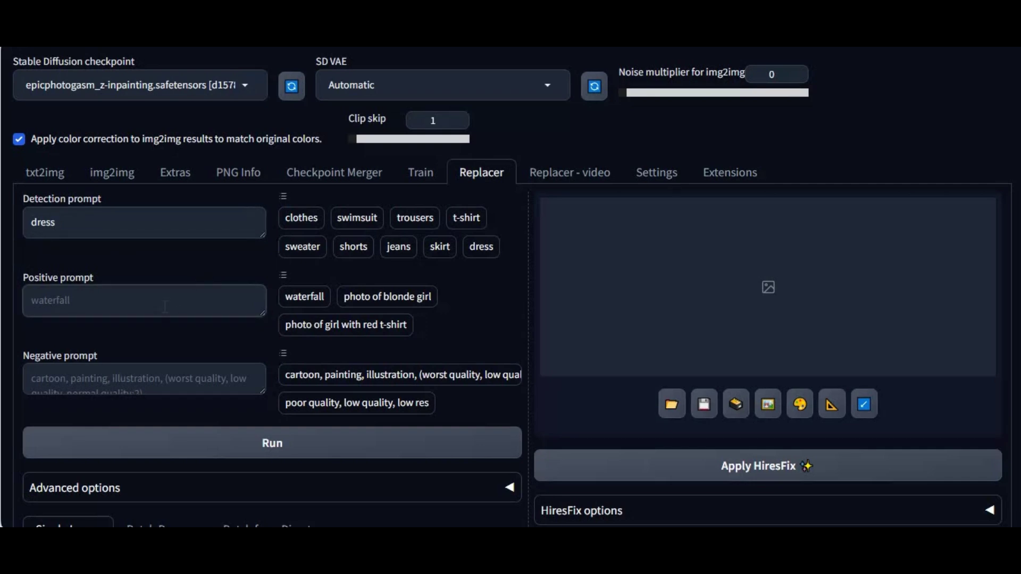
type("black p")
type("art")
type("y ")
type("dress")
scroll(147, 297, "down", 2)
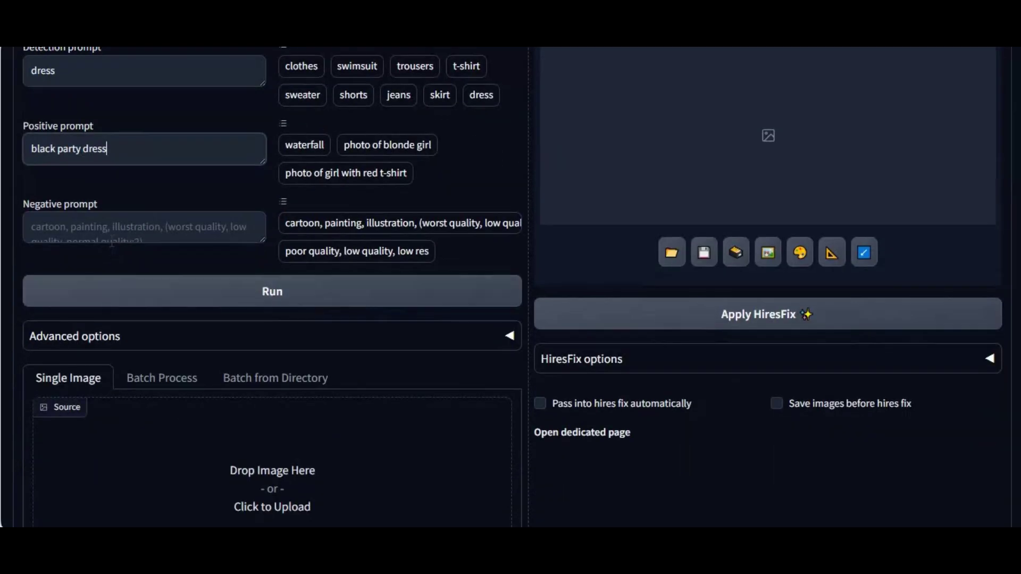
Step: Enter 'cartoon , bad quality' as the Replacer negative prompt
left_click(110, 242)
type("car")
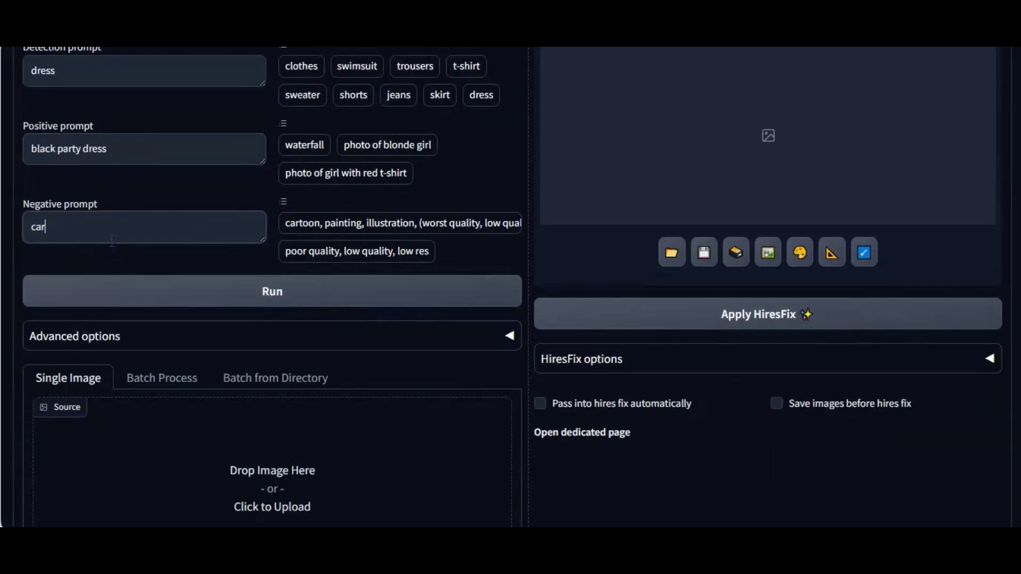
type("toon")
type(" , bad q")
type("uali")
type("ty")
scroll(174, 257, "down", 2)
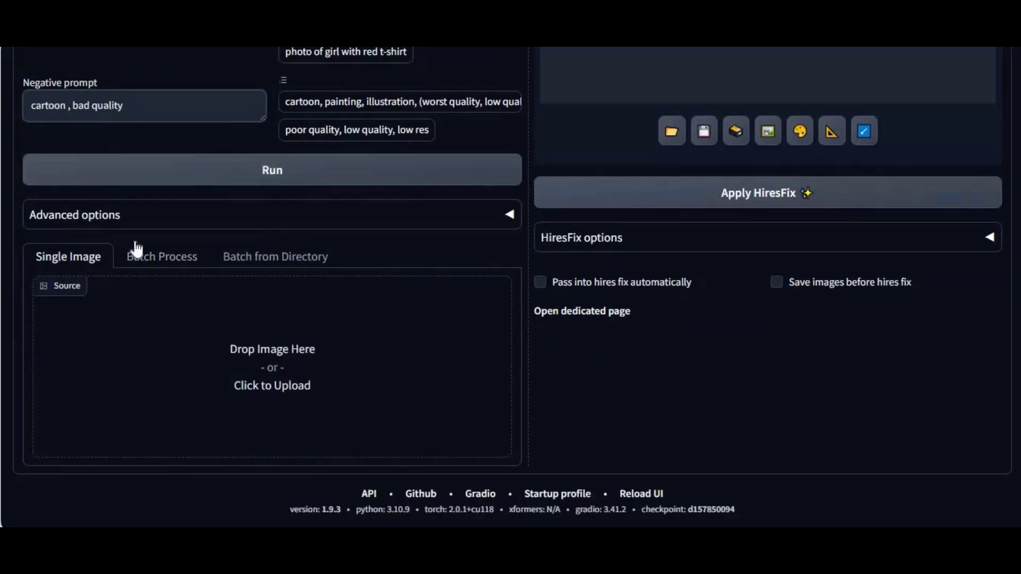
Step: Under Advanced options > Detection, select GroundingDINO_SwinB and sam_hq_vit_l.pth
left_click(107, 221)
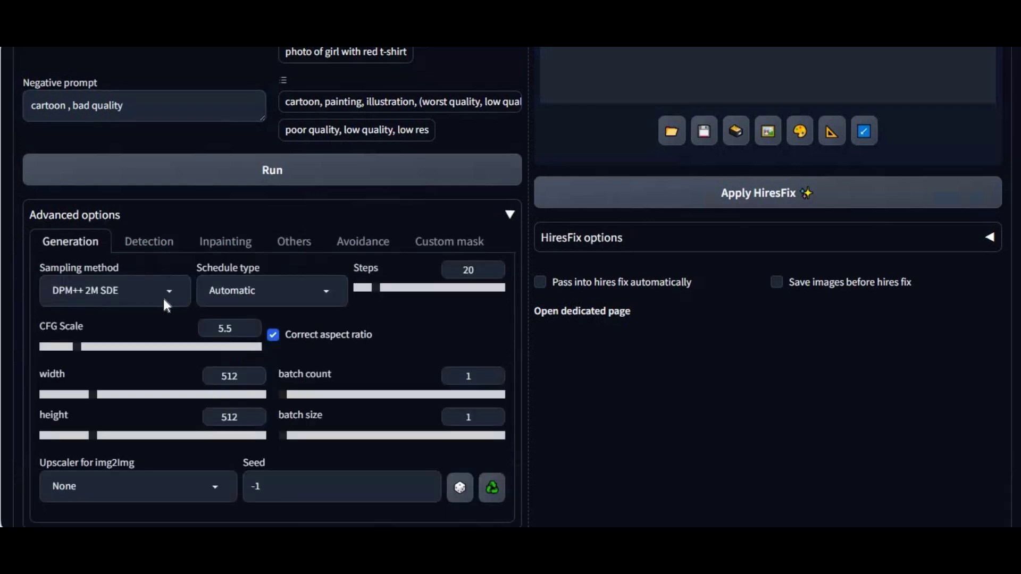
scroll(165, 299, "down", 1)
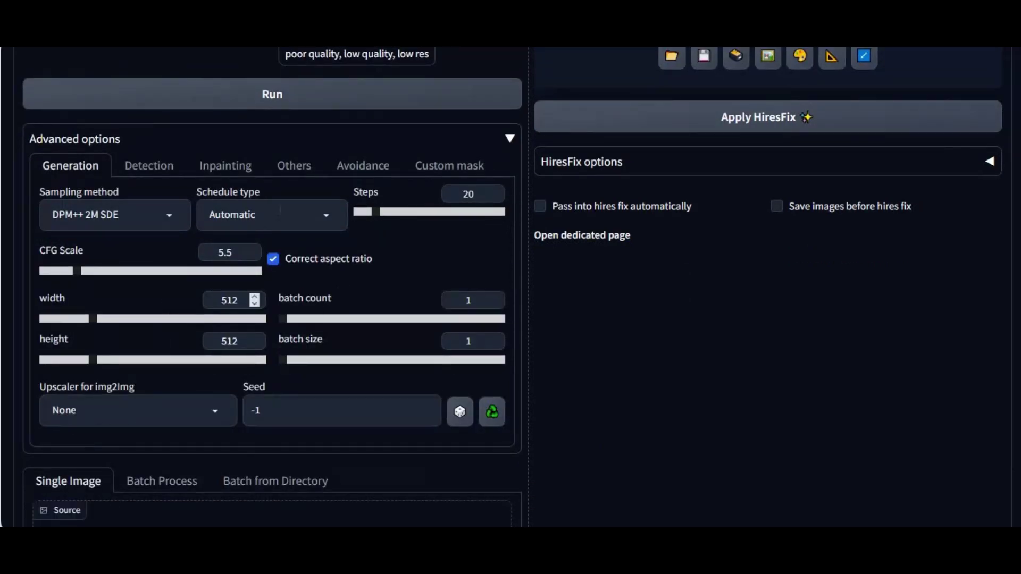
left_click(140, 170)
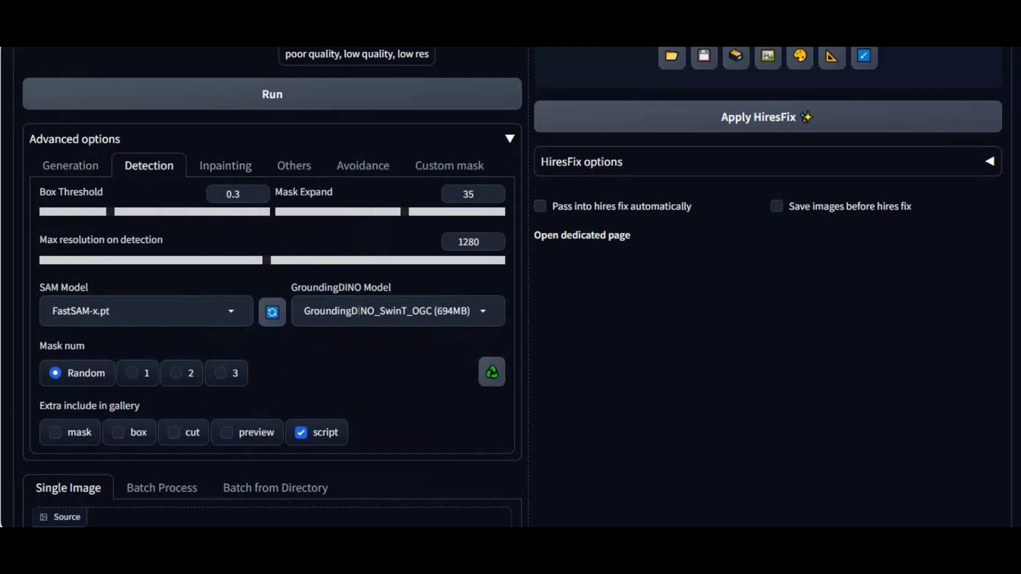
left_click(384, 310)
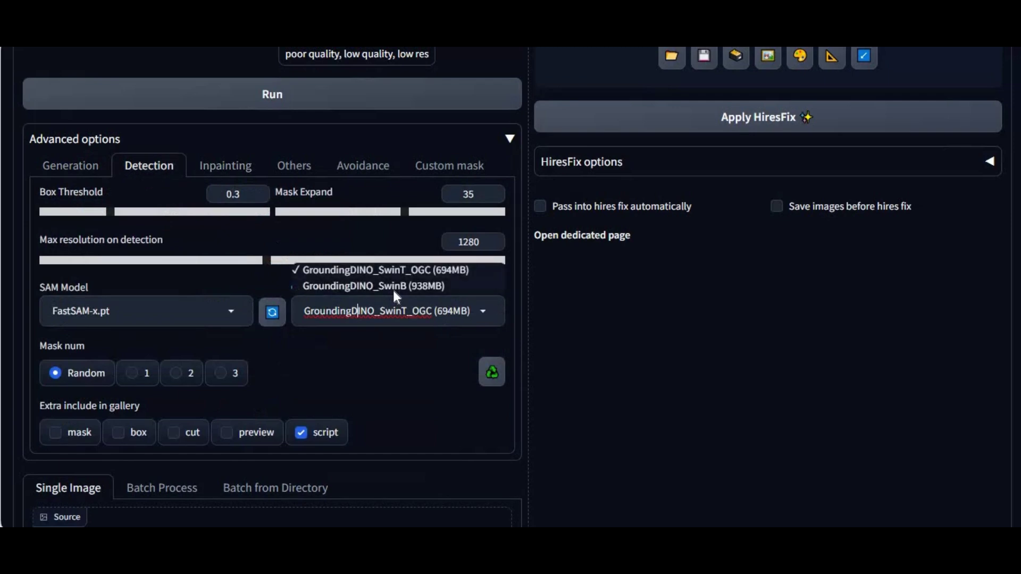
left_click(393, 289)
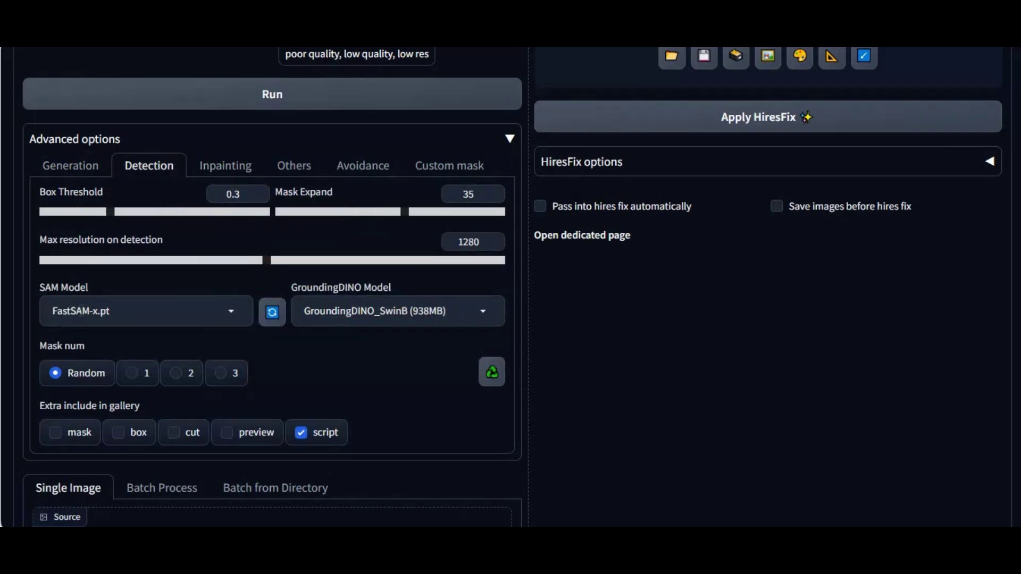
left_click(74, 310)
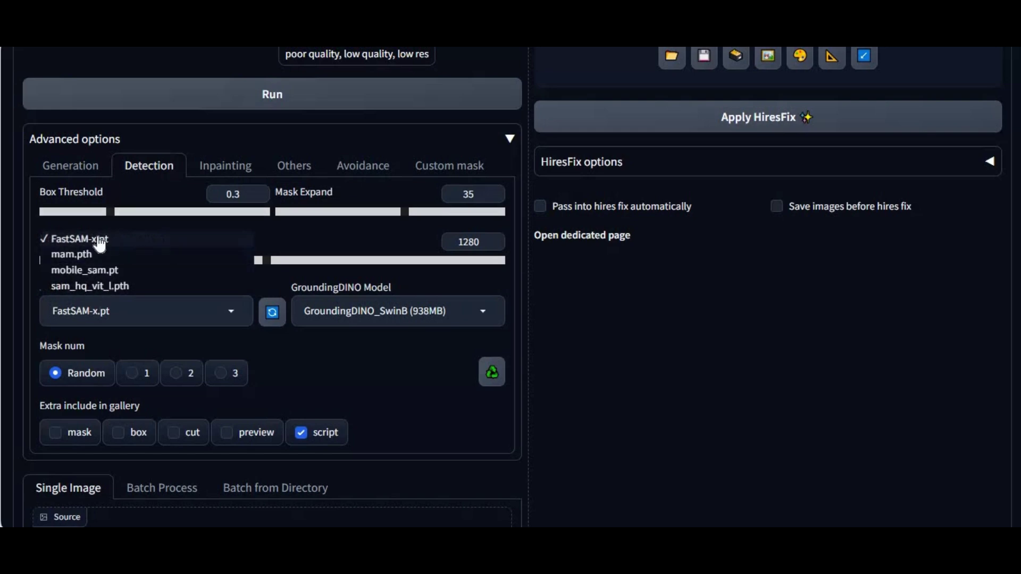
left_click(88, 288)
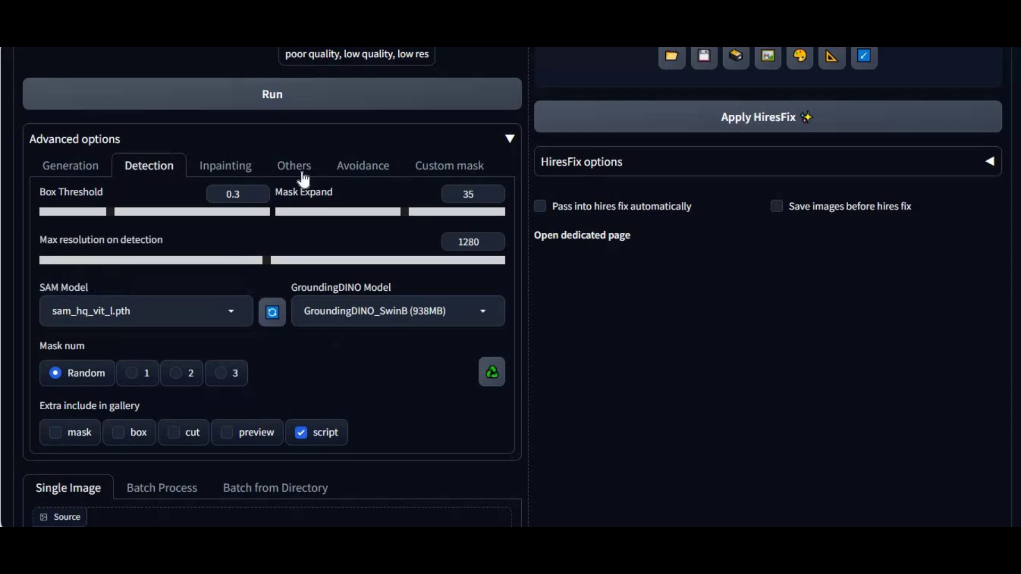
Step: Review the Inpainting and Others settings, keeping the epicphotogasm inpainting checkpoint
left_click(235, 172)
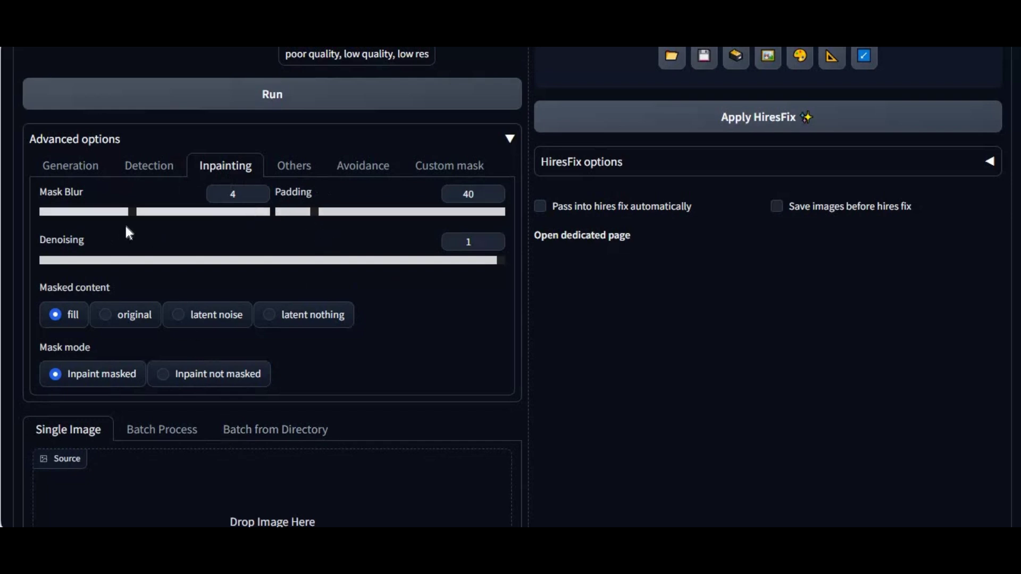
left_click(295, 166)
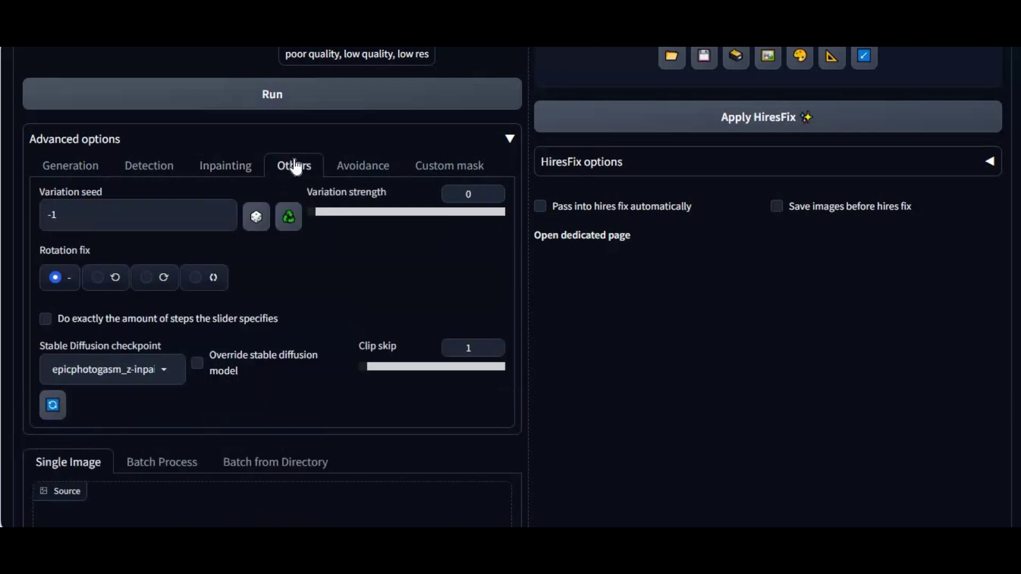
left_click(158, 371)
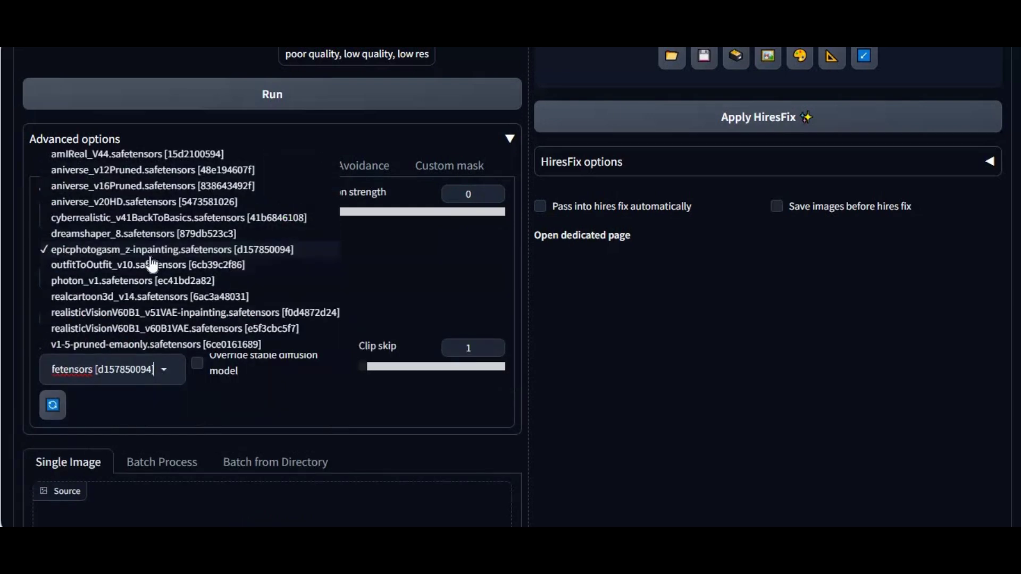
left_click(181, 251)
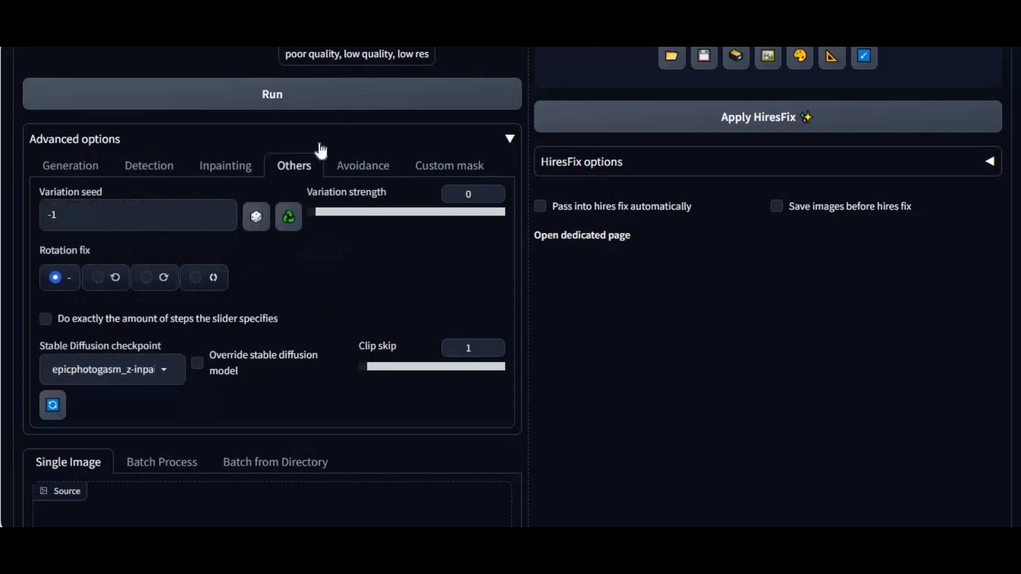
scroll(261, 231, "down", 1)
scroll(260, 232, "down", 2)
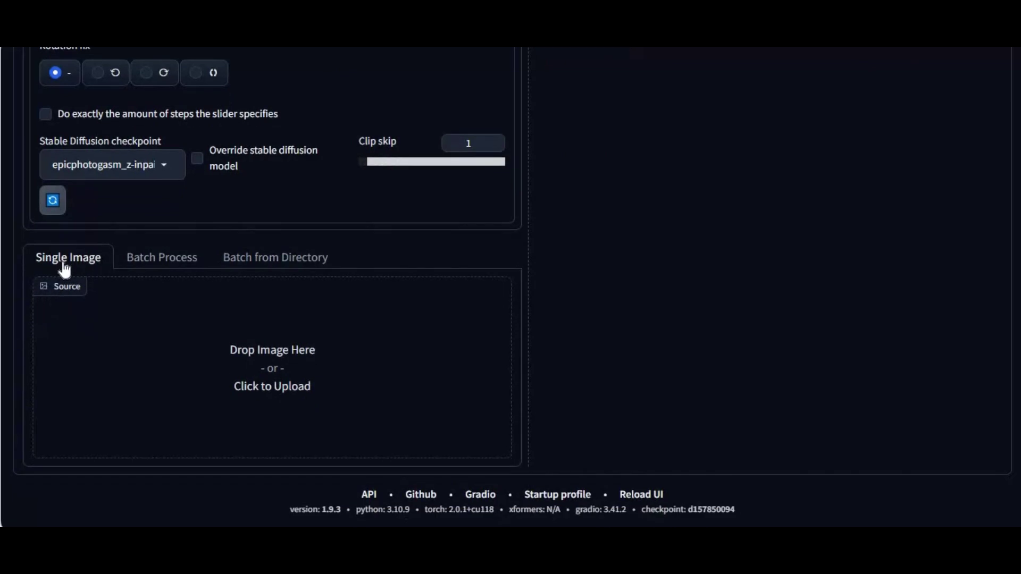
Step: Upload image (1).png as the Single Image source after dismissing the location-unavailable error
left_click(273, 380)
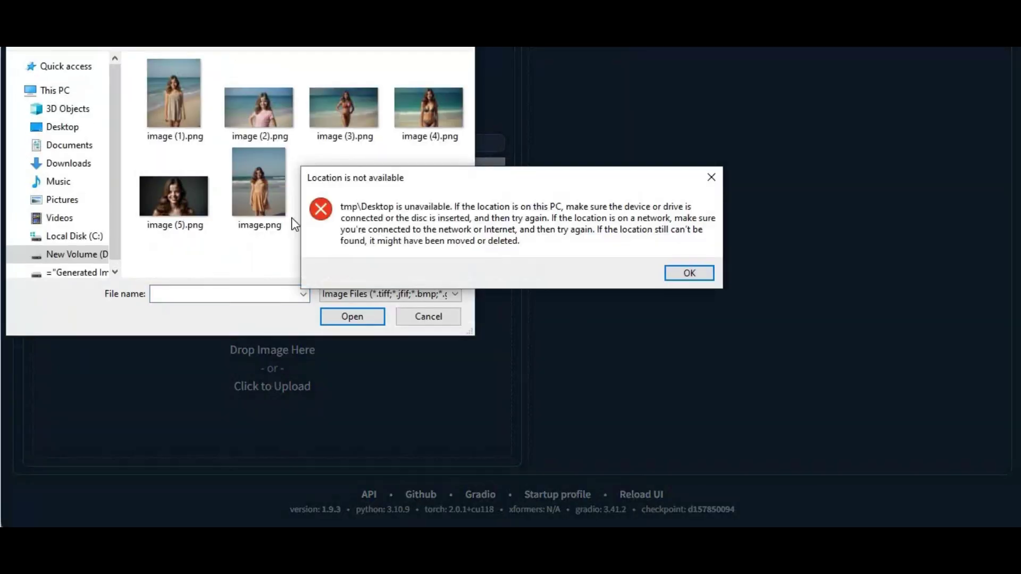
left_click(675, 275)
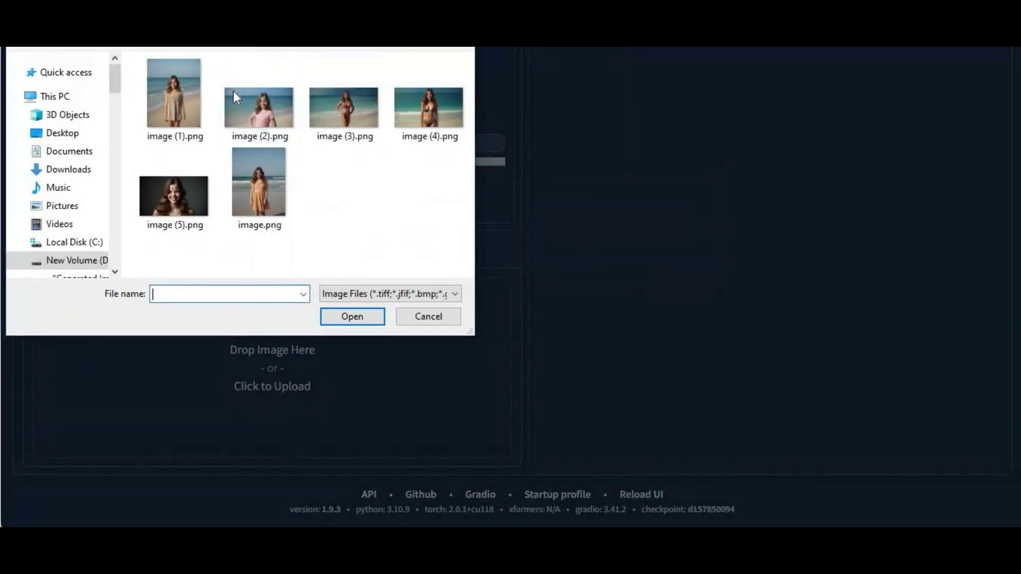
double_click(192, 113)
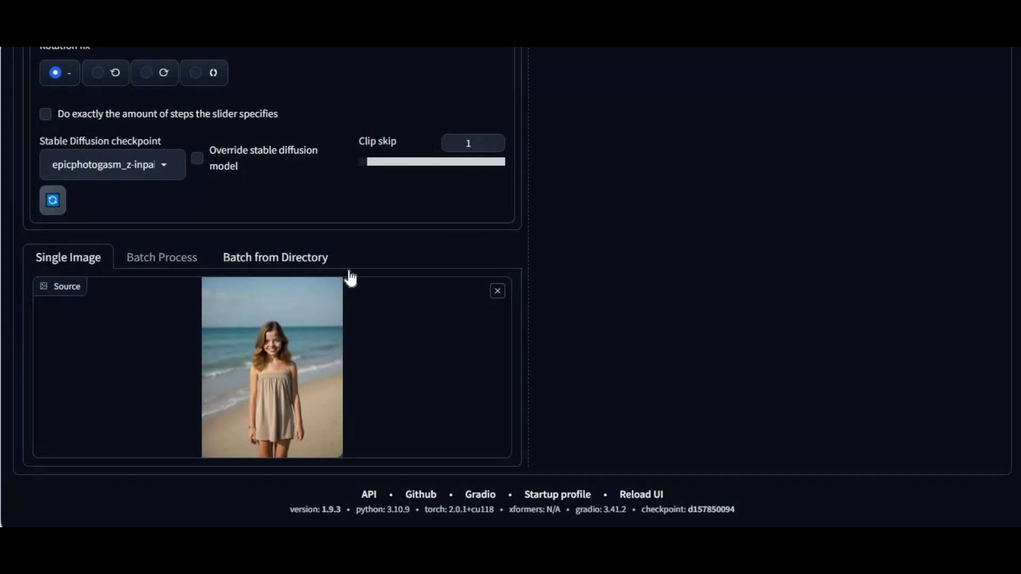
scroll(756, 311, "up", 5)
scroll(742, 319, "up", 2)
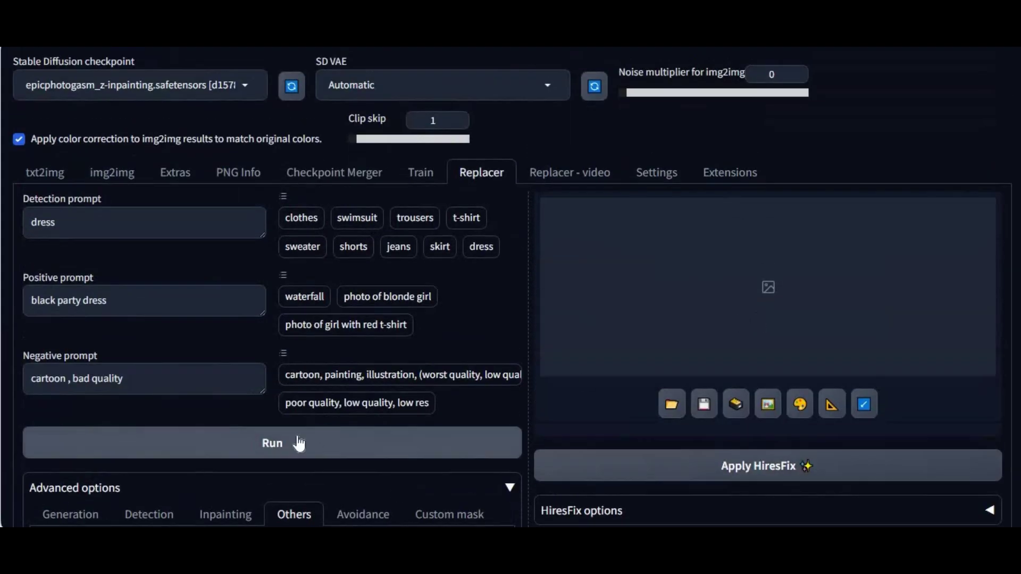
left_click(325, 445)
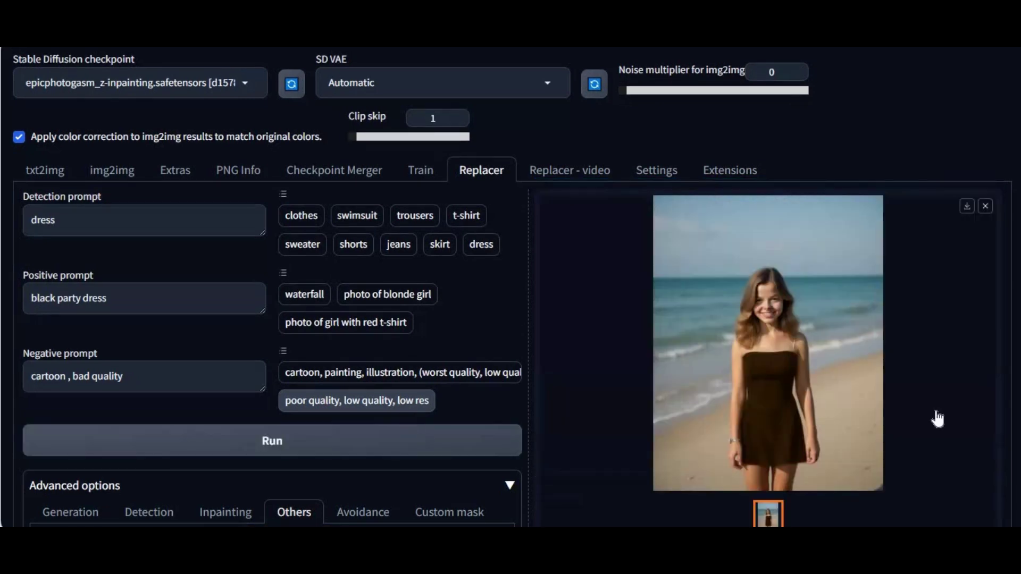
scroll(826, 358, "down", 3)
scroll(826, 357, "down", 4)
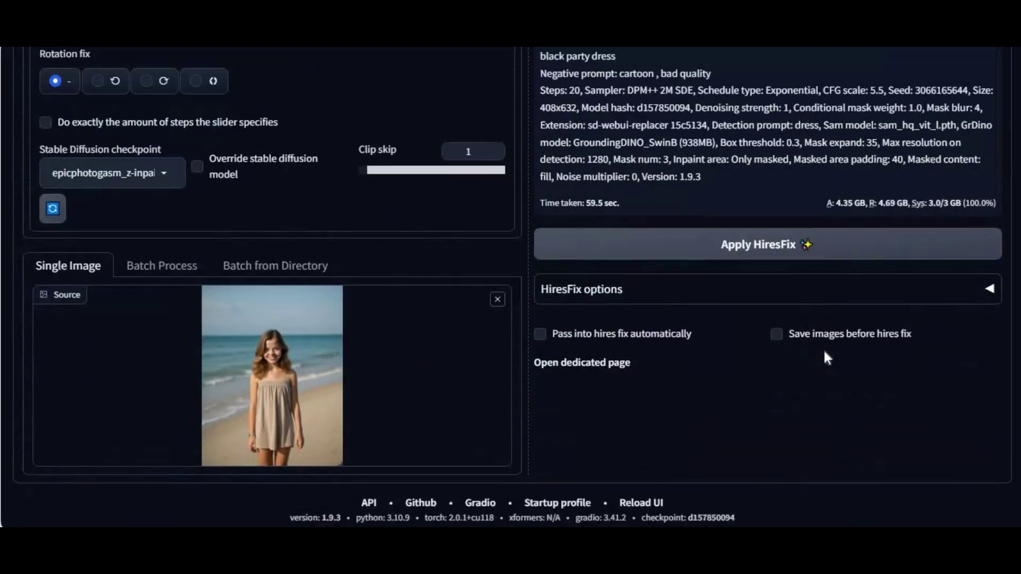
scroll(826, 355, "up", 4)
scroll(794, 290, "up", 2)
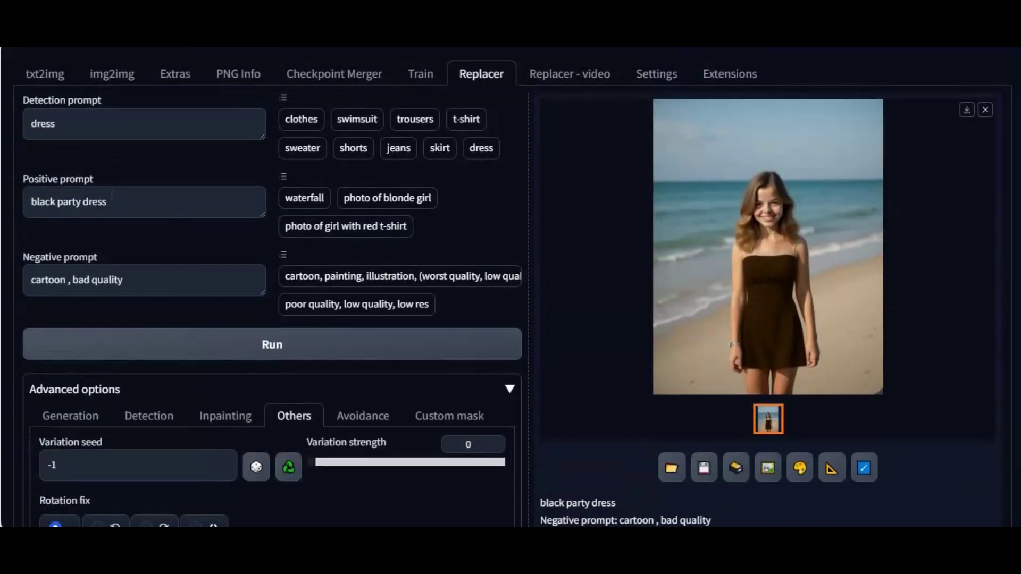
Step: Regenerate the photo with the positive prompt 'black party dress with flowrs on dress'
left_click(132, 209)
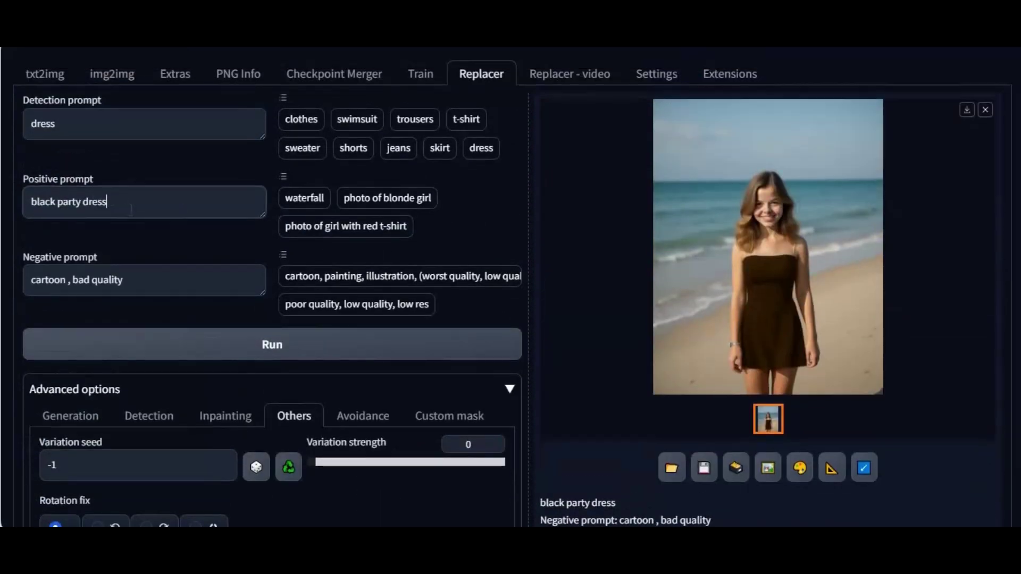
type("w")
type("ith flowrs on")
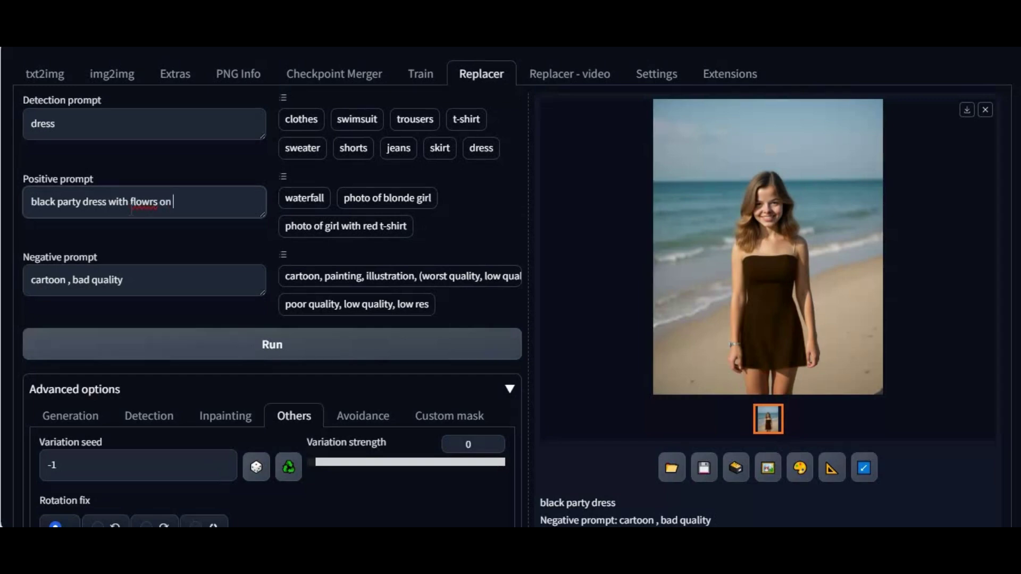
type("ss")
type("ress")
left_click(285, 350)
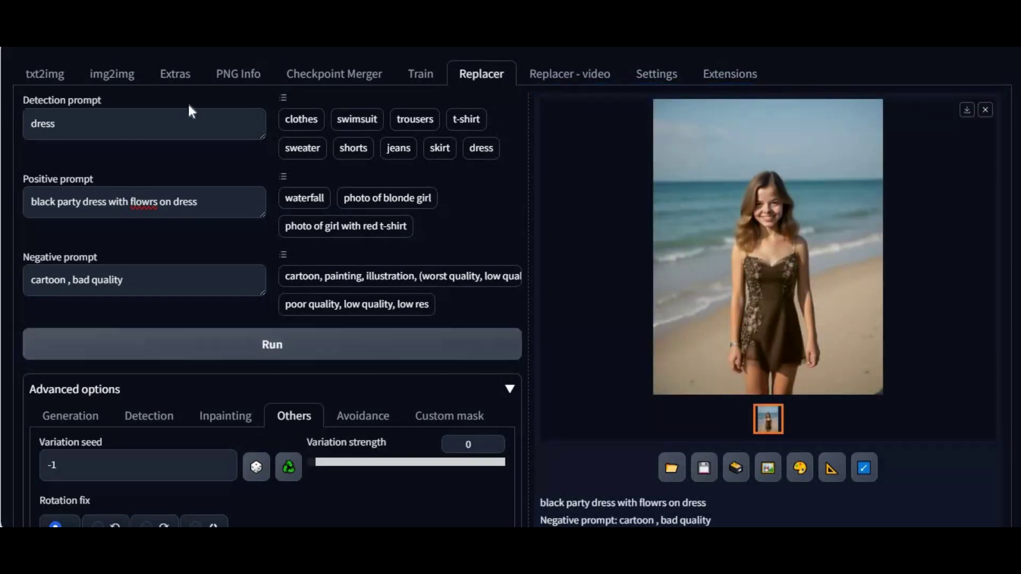
Step: Regenerate with detection prompt 'hairs' and positive prompt 'blond hairs', then open Replacer - video
left_click_drag(87, 130, 2, 116)
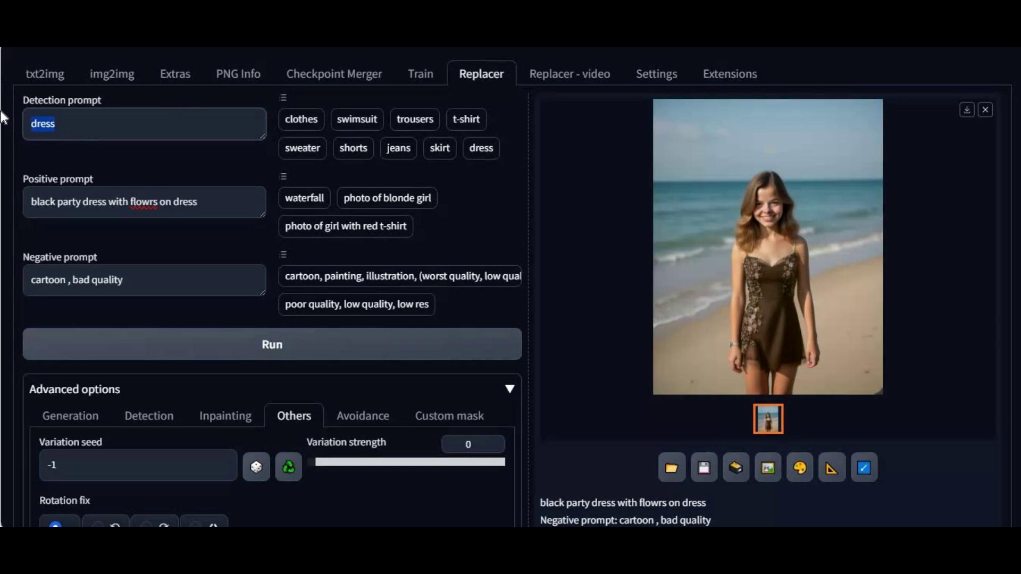
type("ha")
type("urs")
left_click_drag(216, 202, 2, 205)
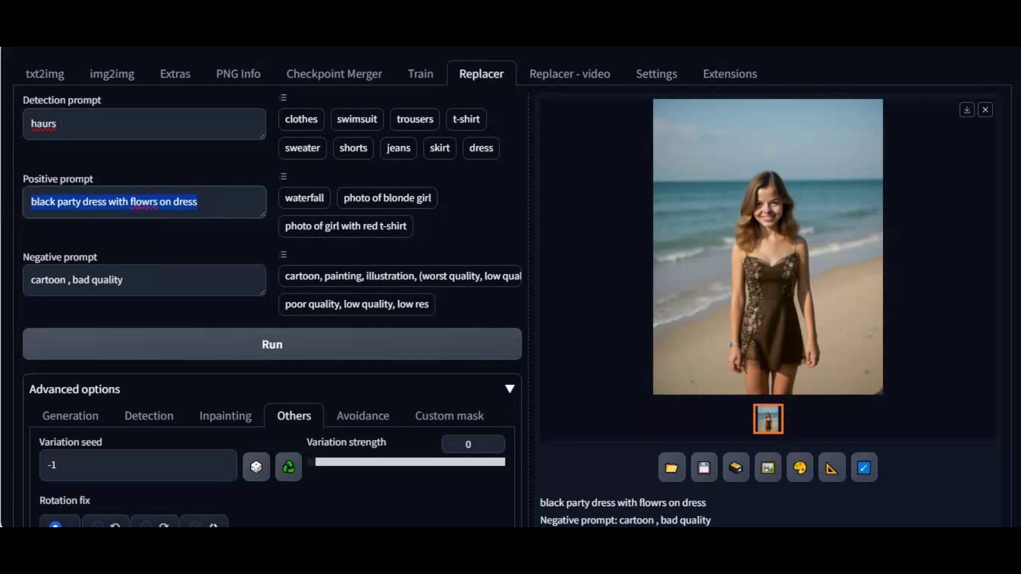
left_click_drag(58, 124, 3, 128)
type("h")
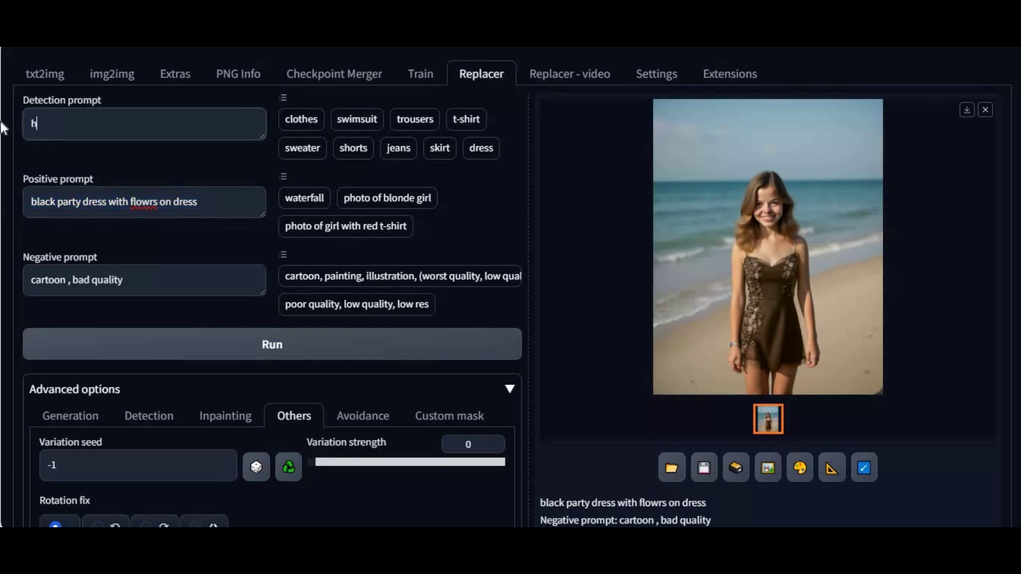
type("air")
type("s")
left_click_drag(199, 202, 2, 214)
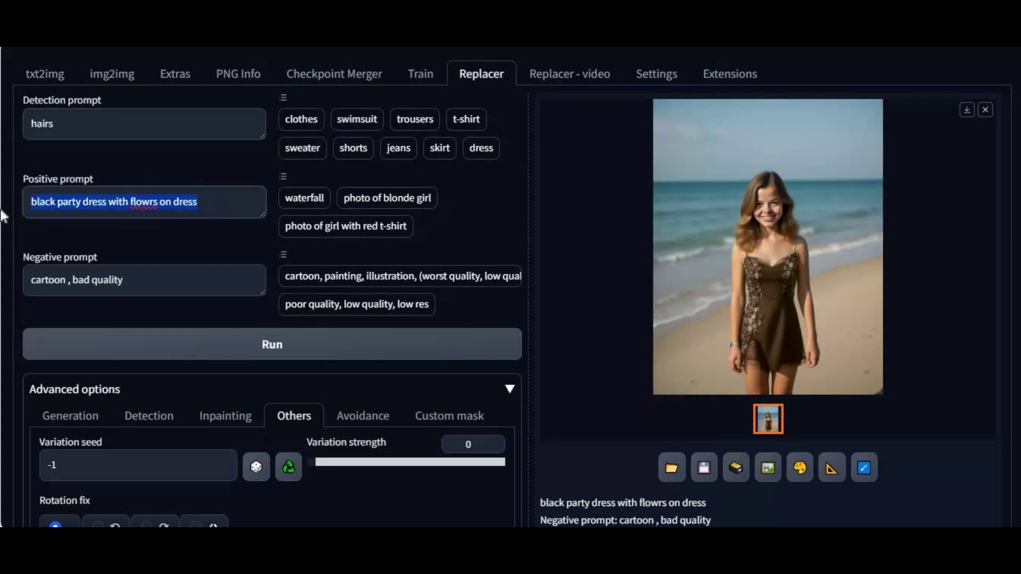
type("b")
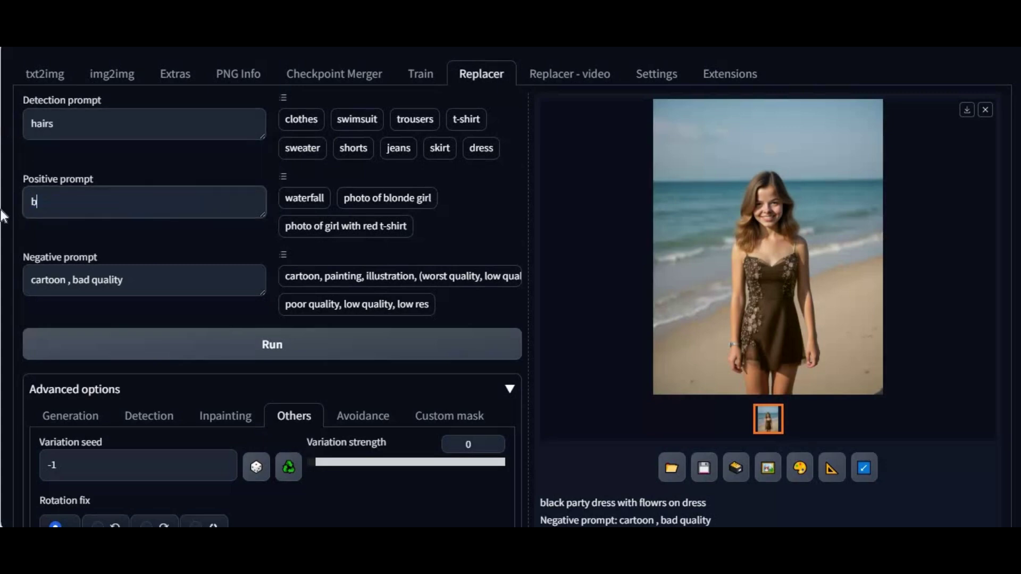
type("on")
key("BackSpace")
key("BackSpace")
type("lond")
type(" h")
type("airs")
left_click(349, 353)
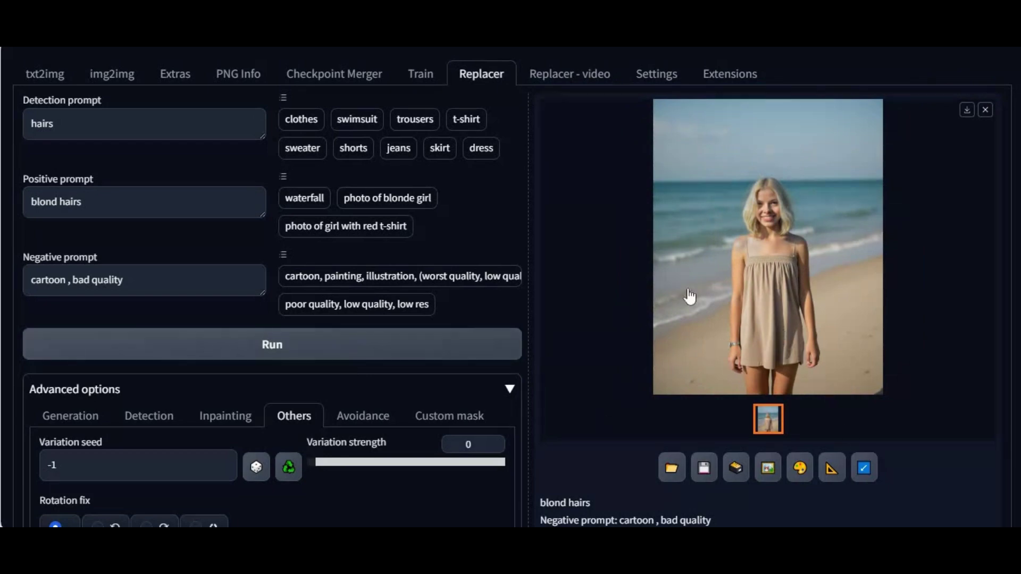
left_click(560, 73)
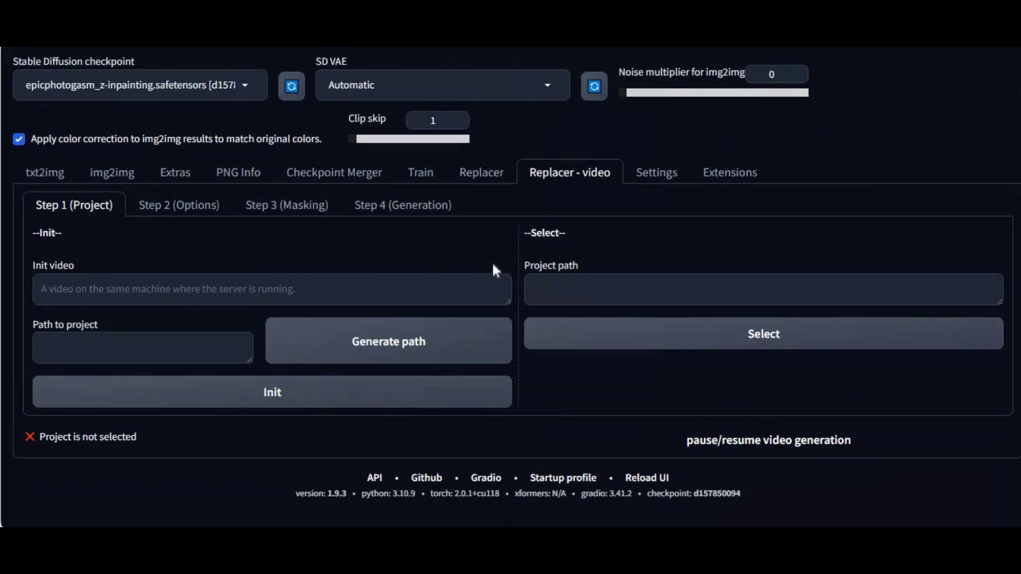
Step: Go back to the Replacer tab and select the 'blond hairs' positive prompt for rewriting
left_click(481, 173)
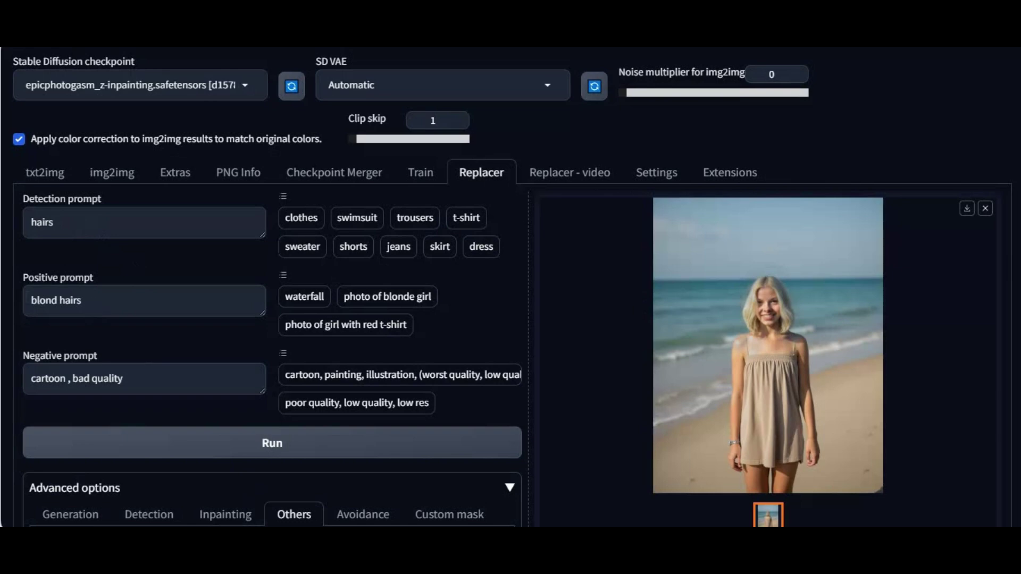
left_click_drag(84, 302, 13, 282)
type("black")
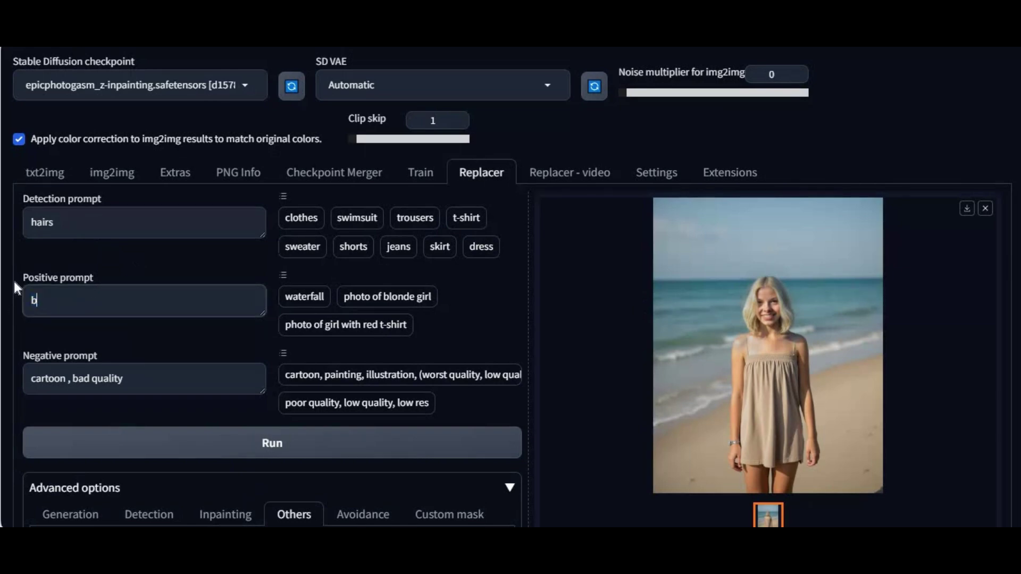